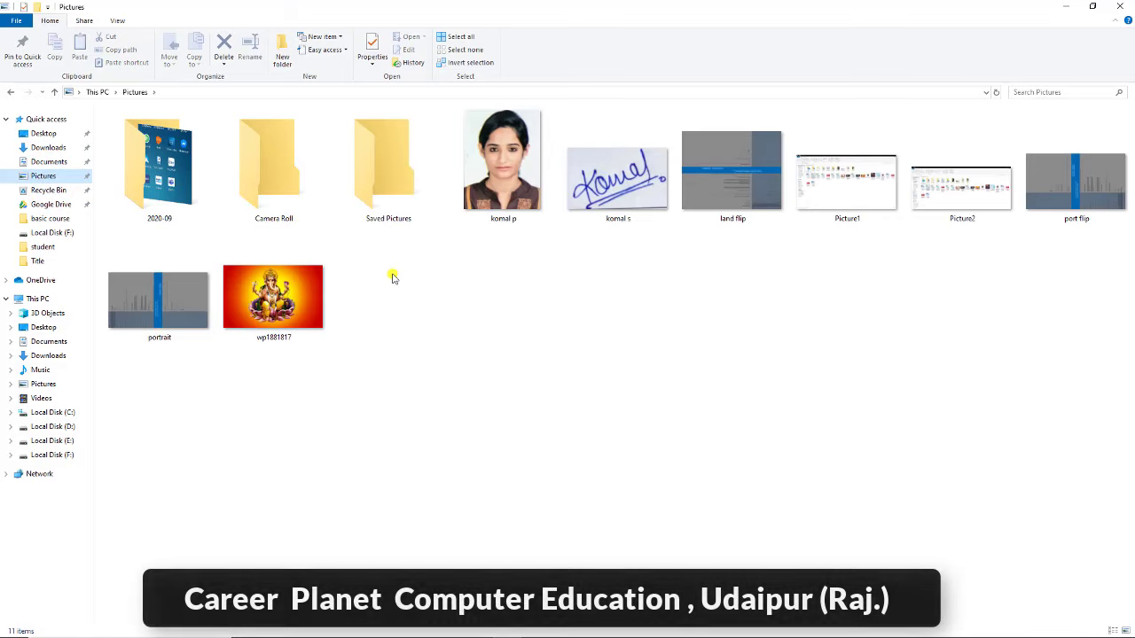
Step: Browse the contents of the Recycle Bin, Google Drive, basic course, Local Disk (F:) and OneDrive locations
left_click(59, 192)
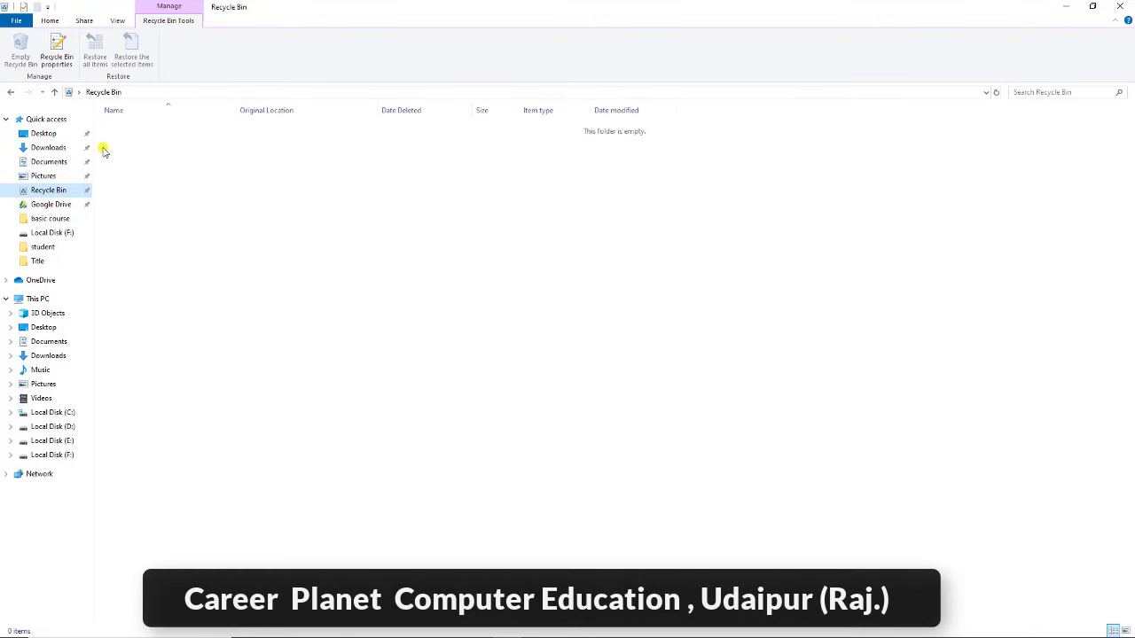
left_click(60, 206)
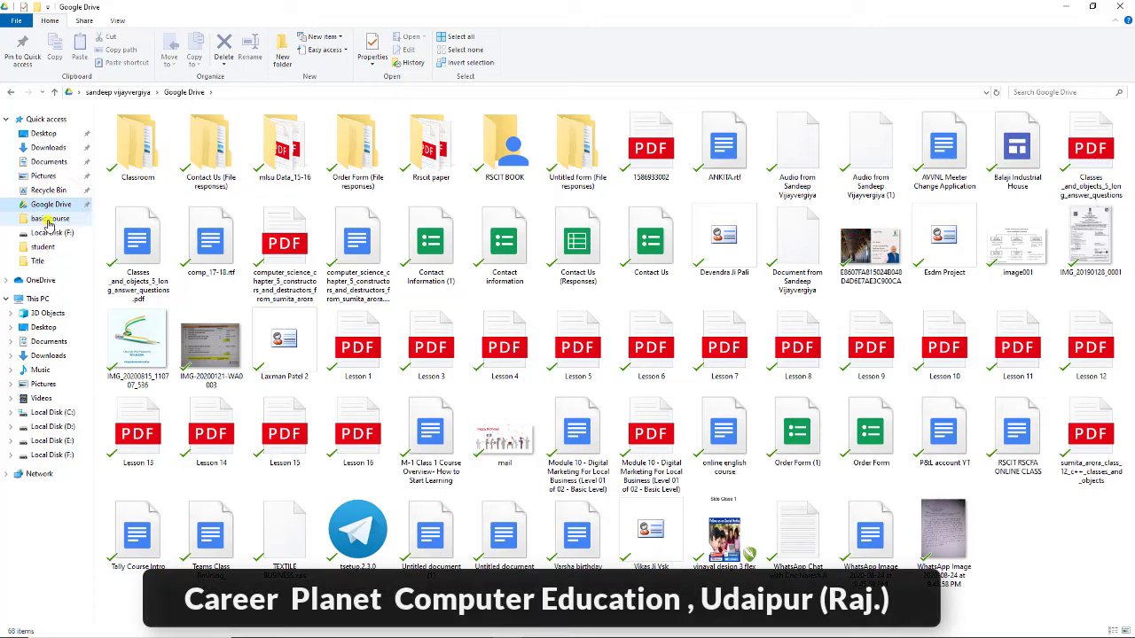
left_click(50, 220)
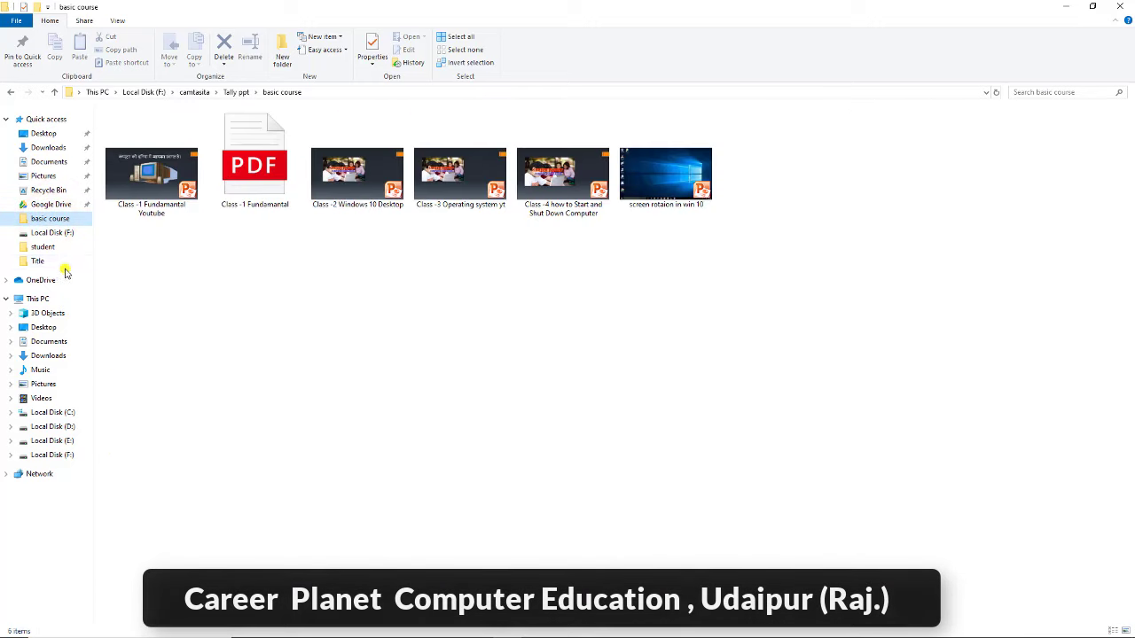
left_click(54, 232)
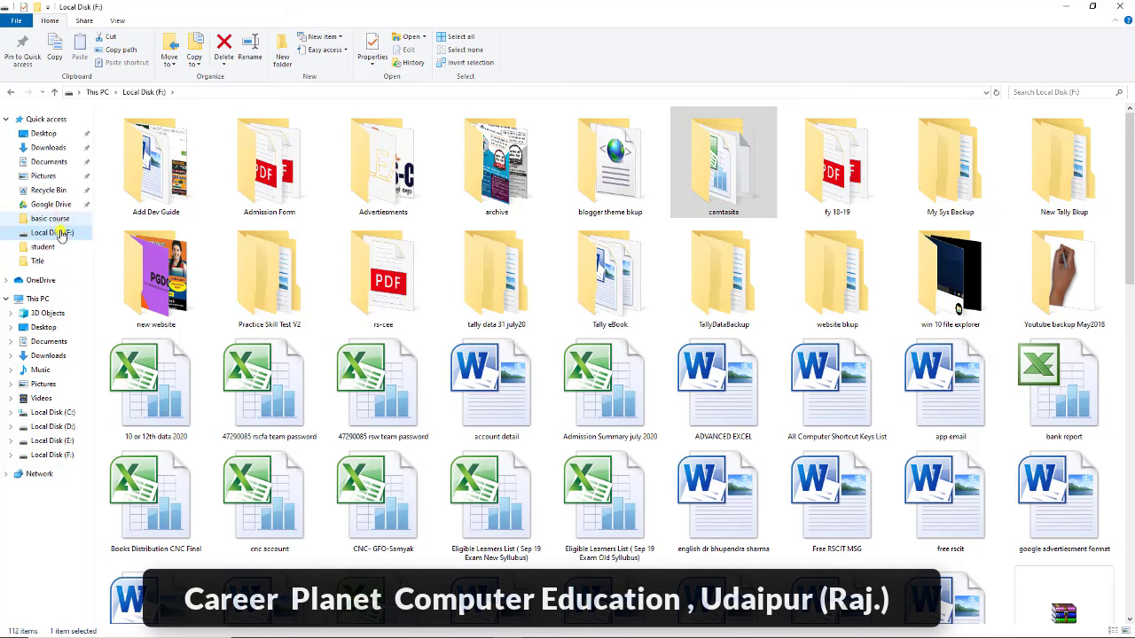
left_click(29, 282)
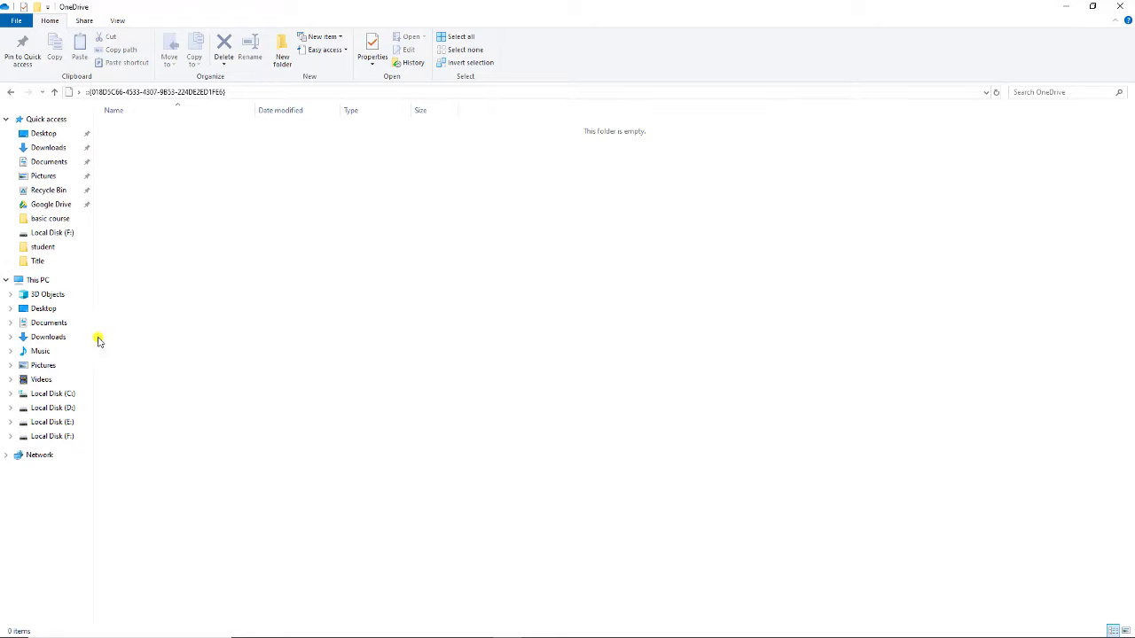
Step: Browse the Music and Videos folders and the contents of local disks F:, E:, D: and C:
left_click(40, 352)
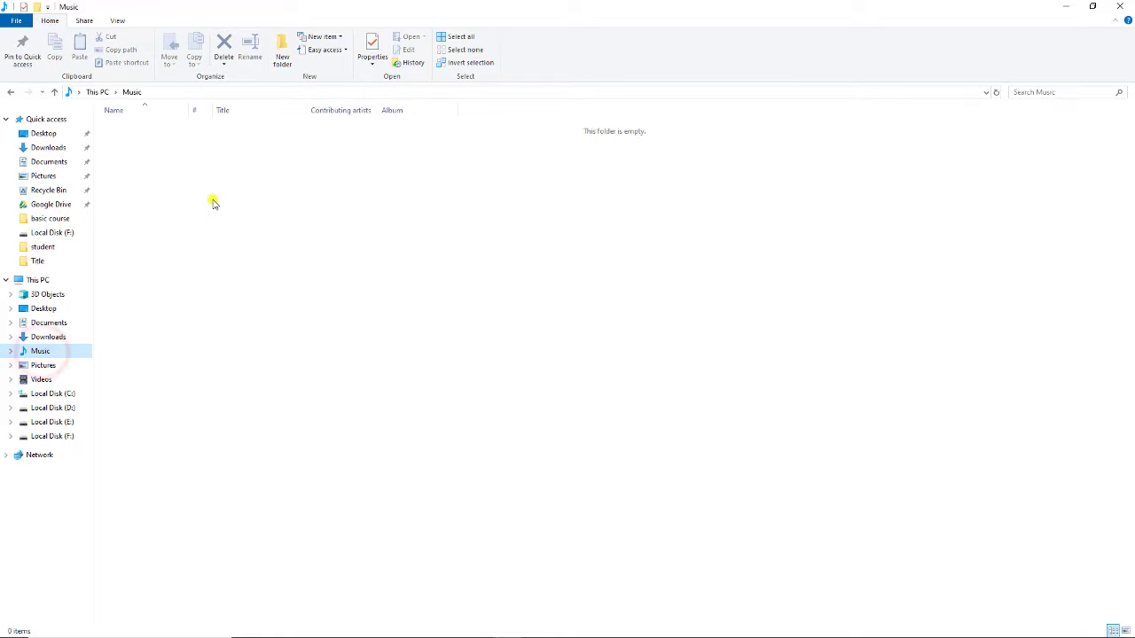
left_click(41, 379)
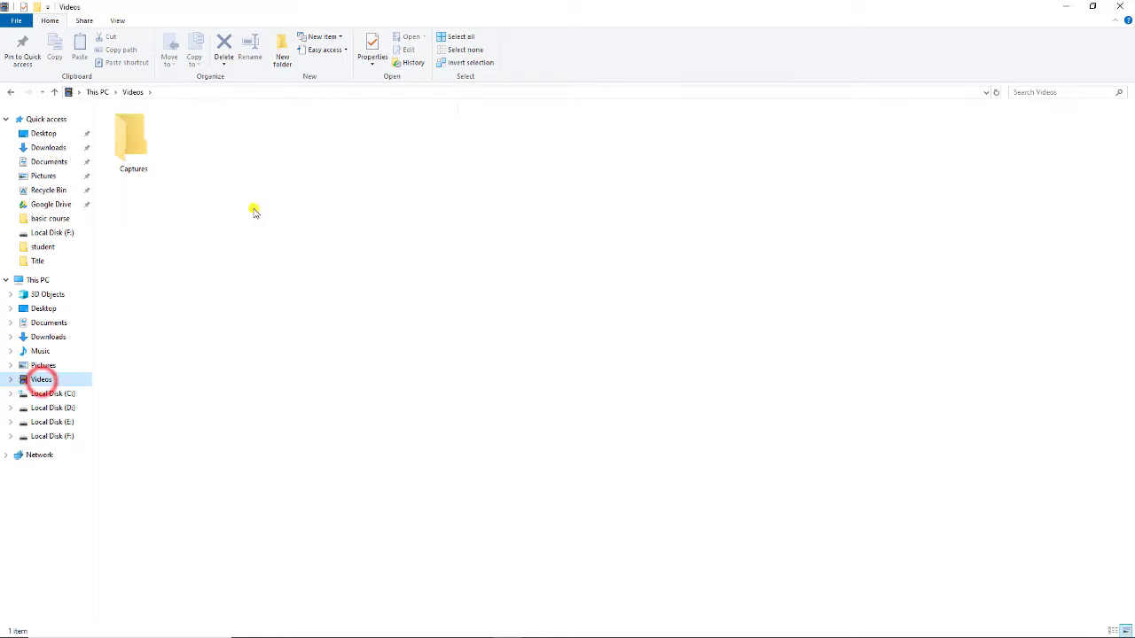
left_click(67, 438)
left_click(55, 422)
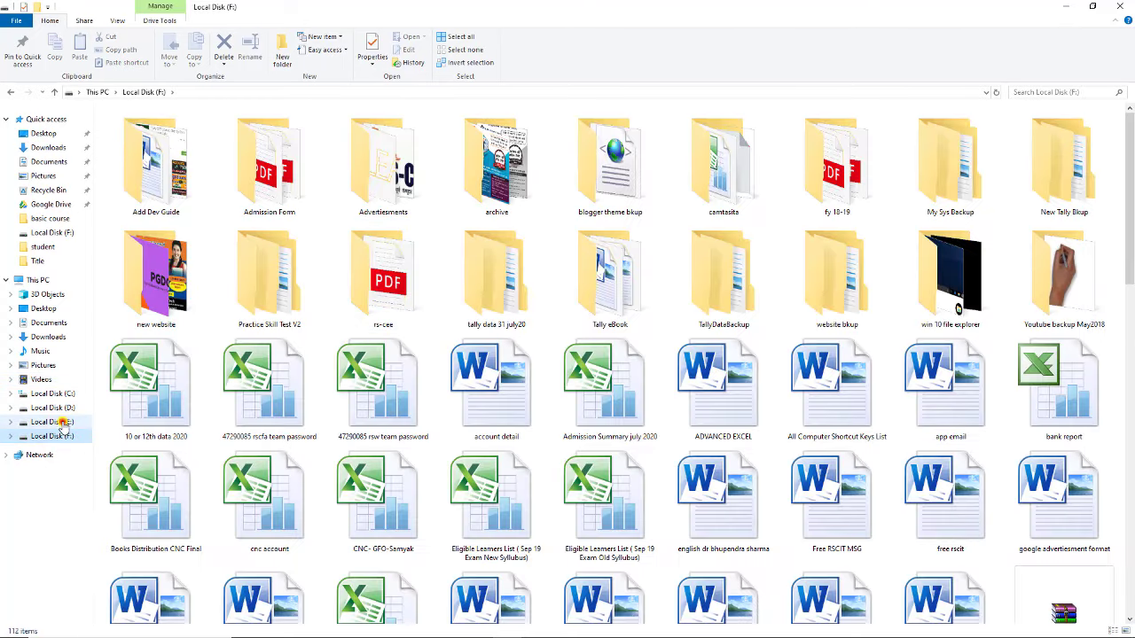
left_click(64, 408)
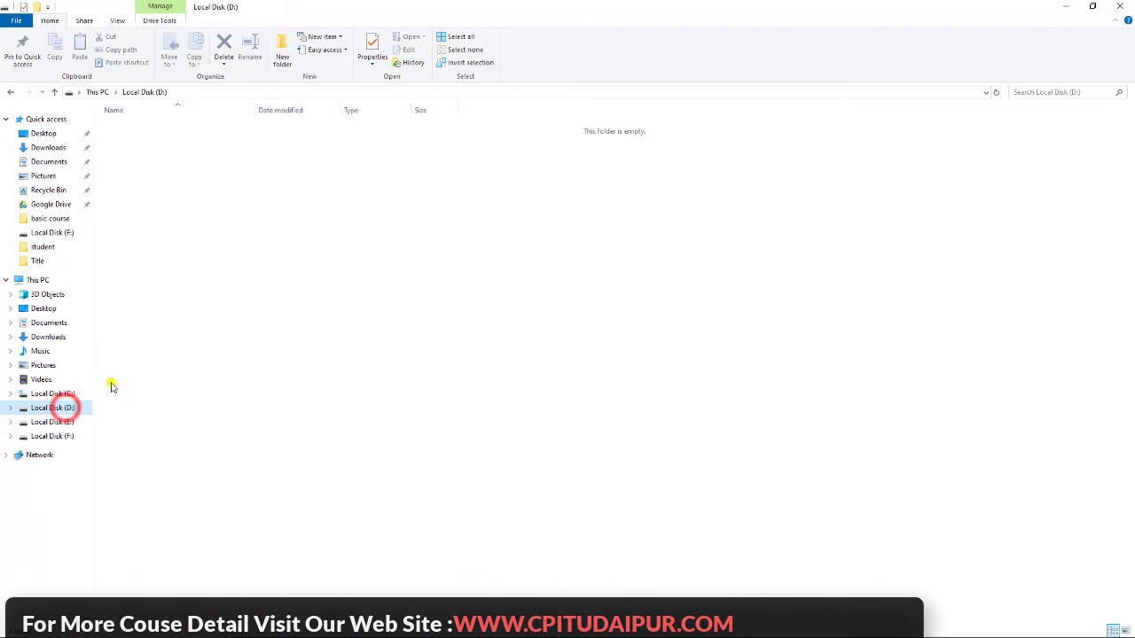
left_click(71, 395)
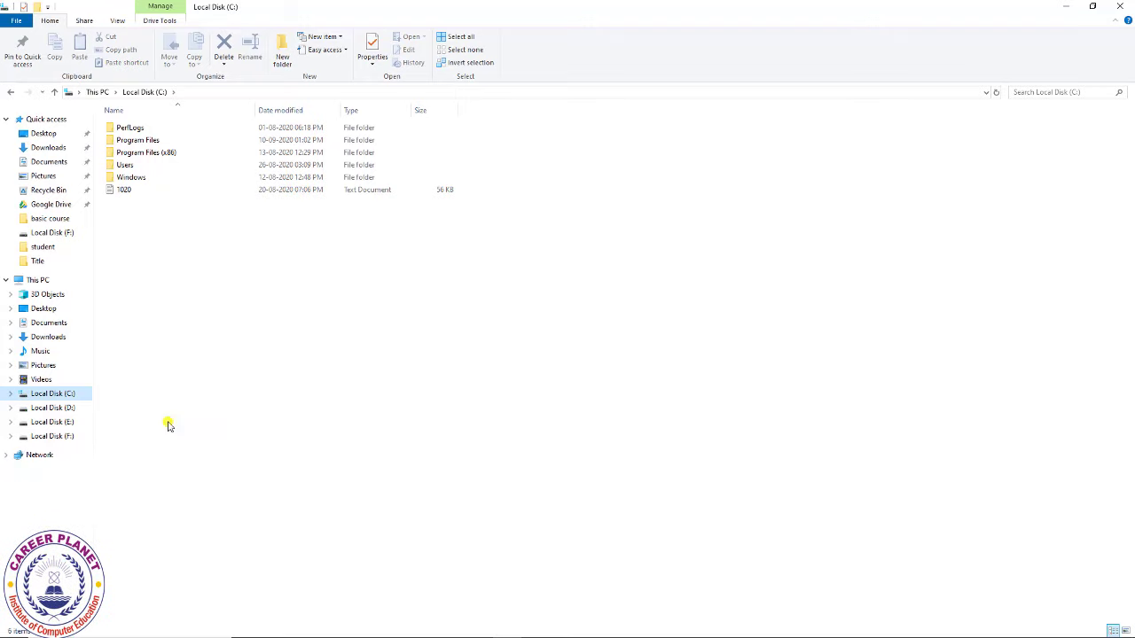
left_click(71, 423)
left_click(63, 438)
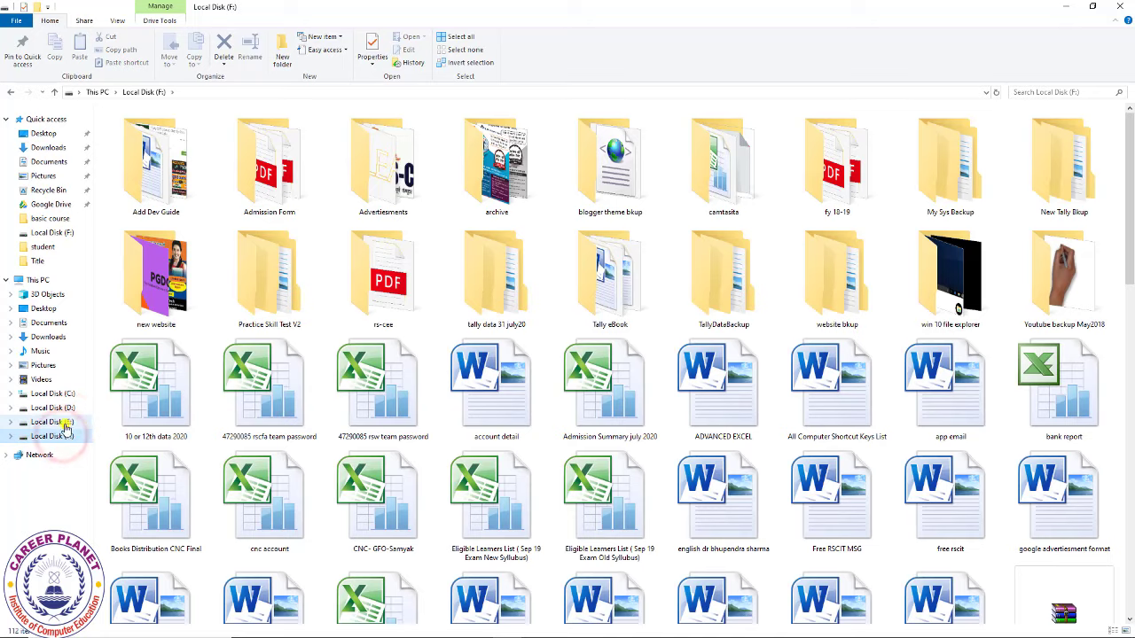
left_click(71, 394)
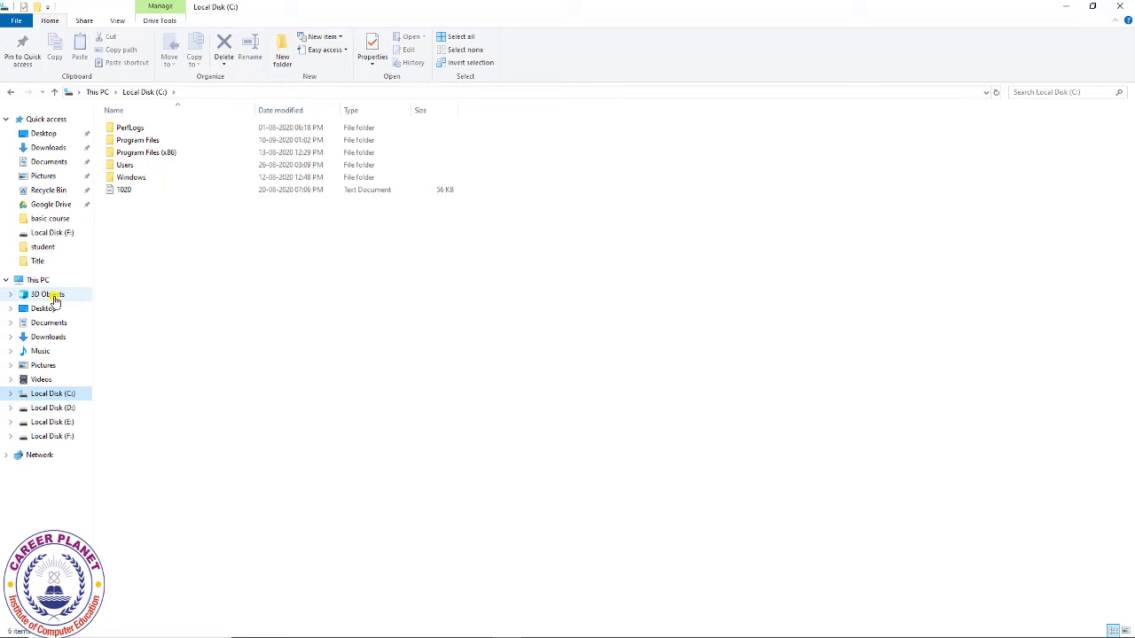
Step: Return to the Quick access overview and examine its sharing and home commands
left_click(41, 118)
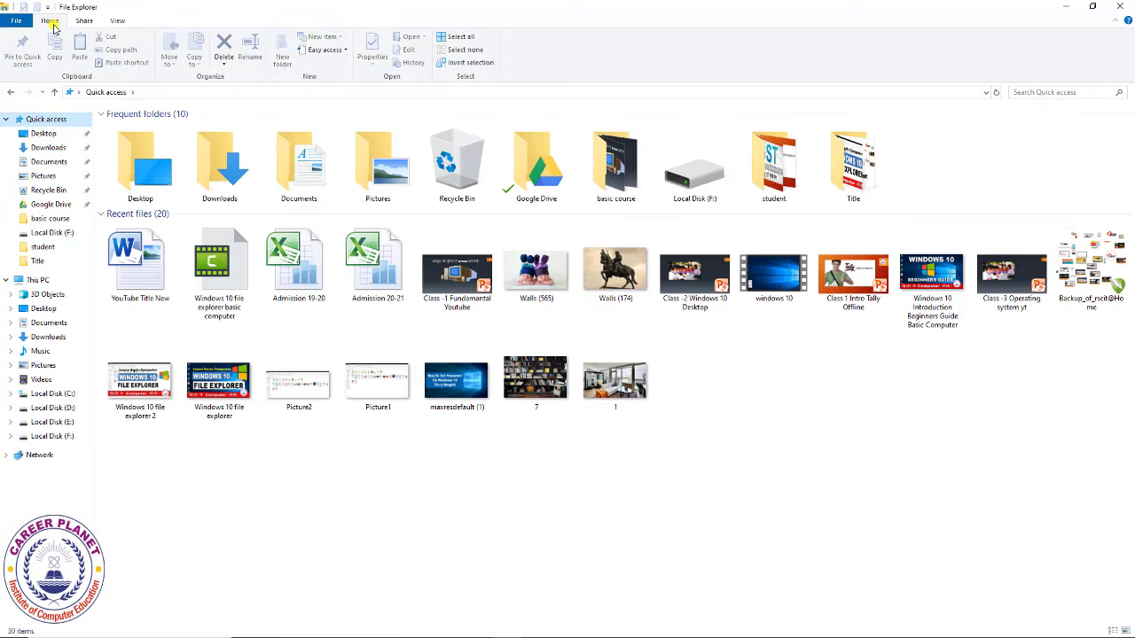
left_click(84, 21)
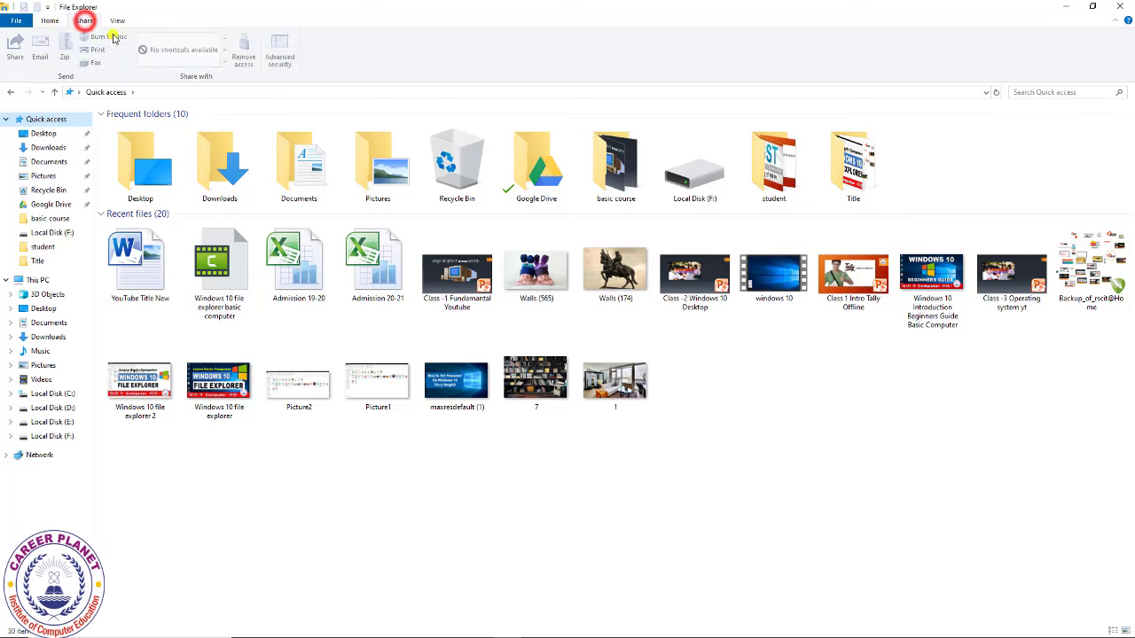
left_click(52, 21)
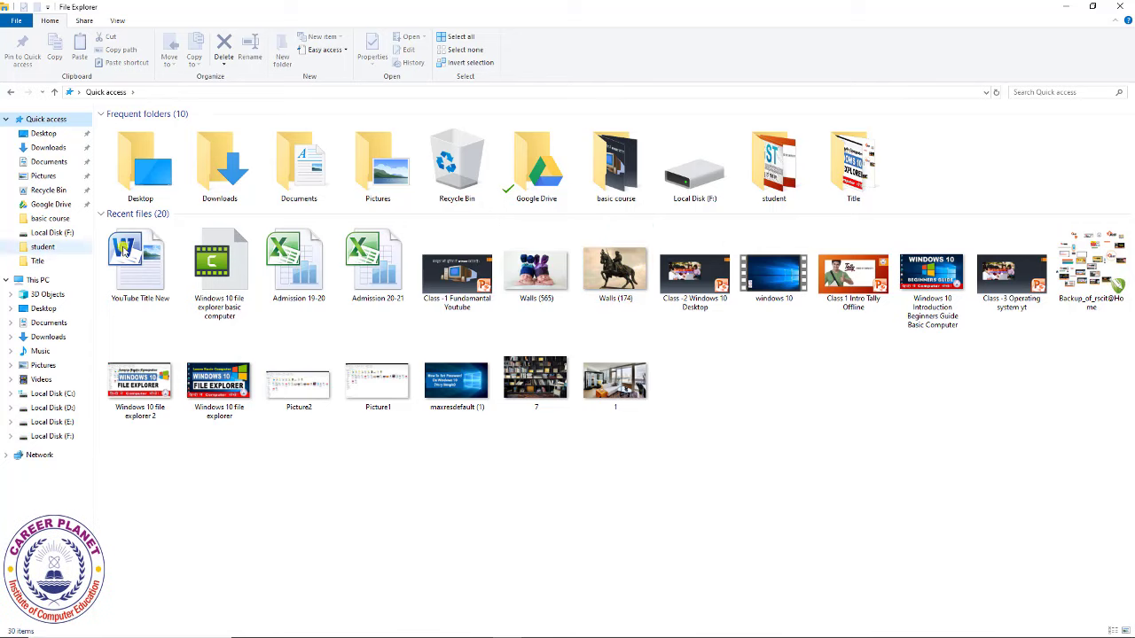
Step: Copy the recent picture Walls (174) into the student folder
left_click(621, 280)
left_click_drag(621, 280, 49, 250)
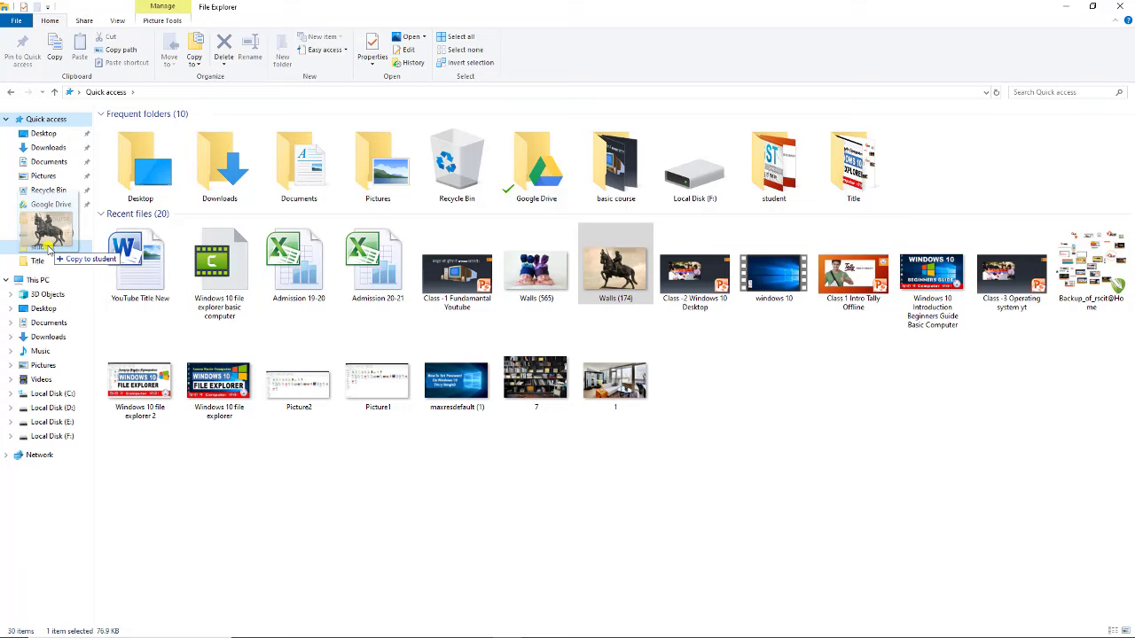
left_click_drag(48, 250, 49, 250)
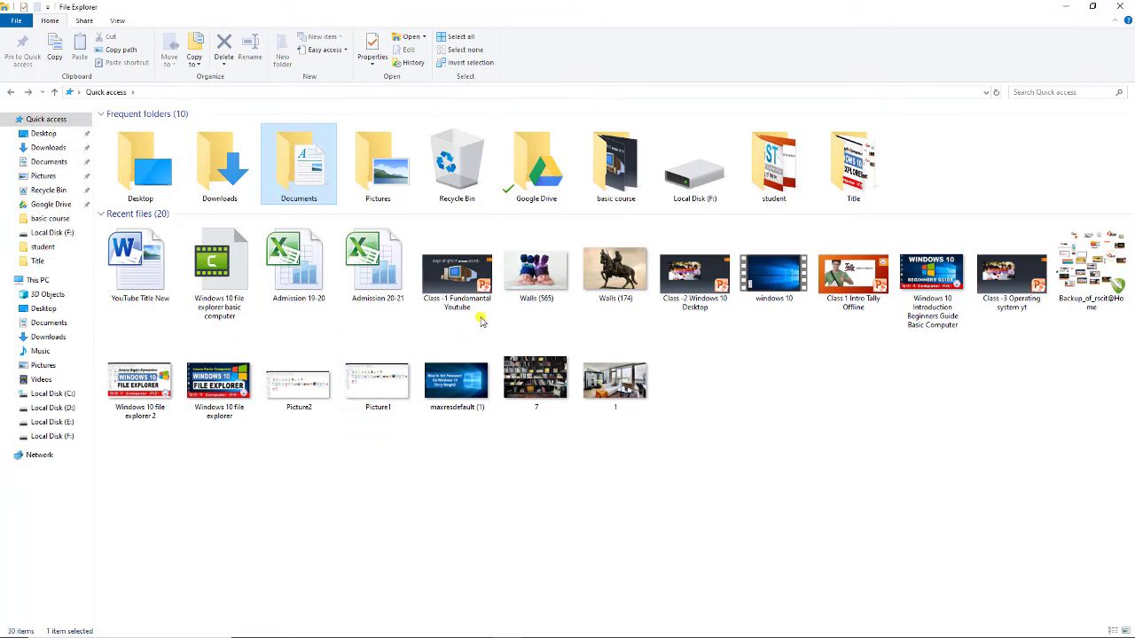
Step: Move the Word document घोषणा पत्र from the Documents folder to the student folder with Cut and Paste
double_click(315, 183)
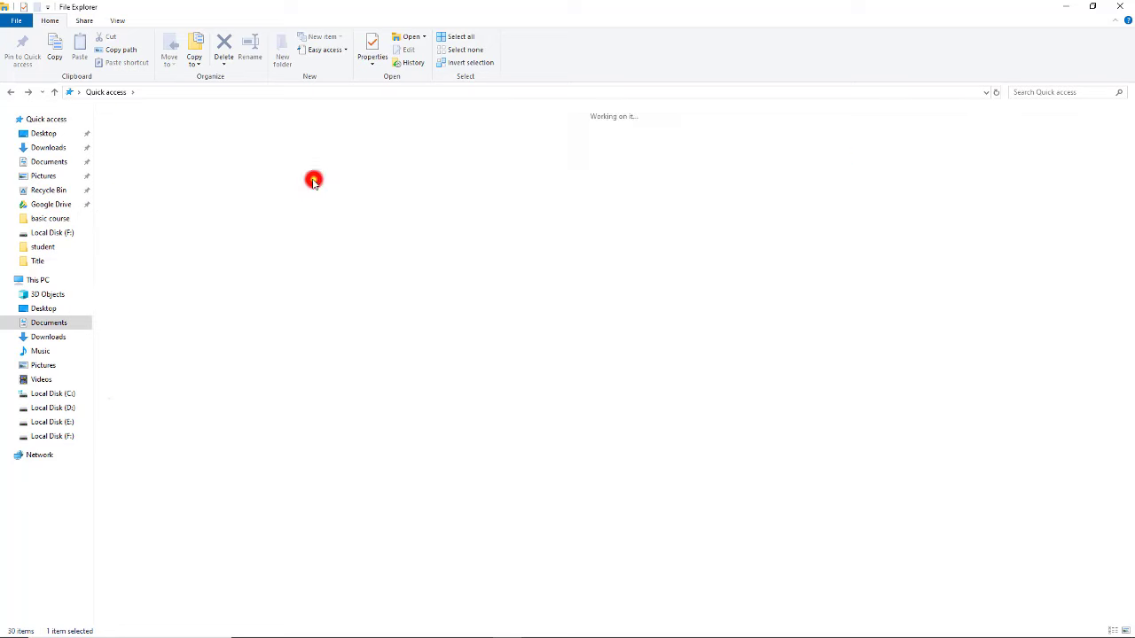
left_click(381, 328)
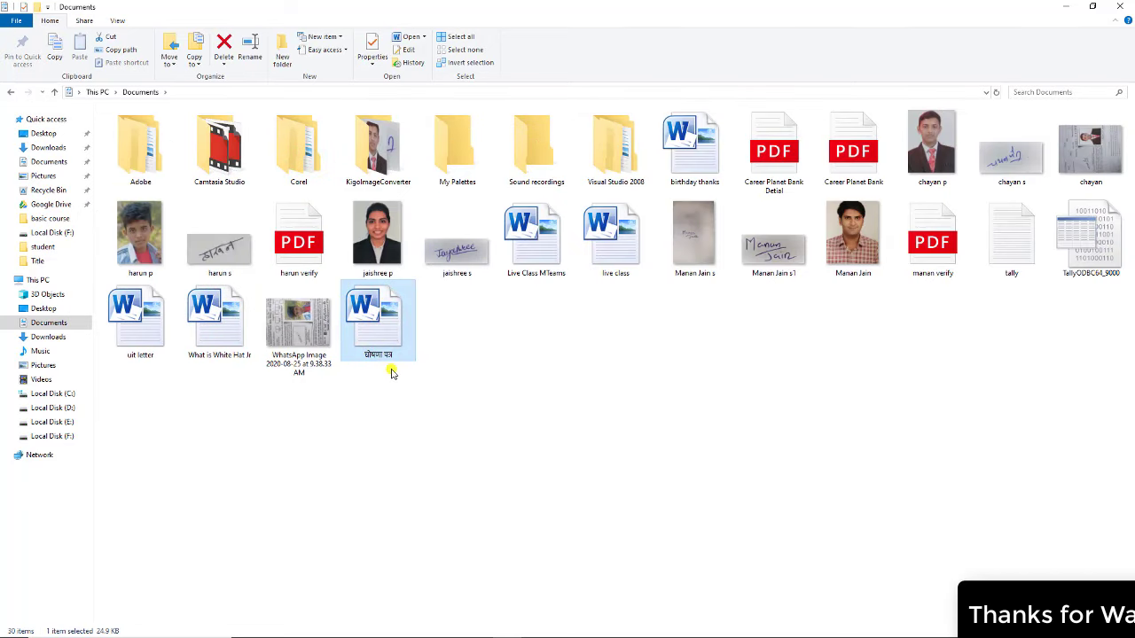
left_click(108, 40)
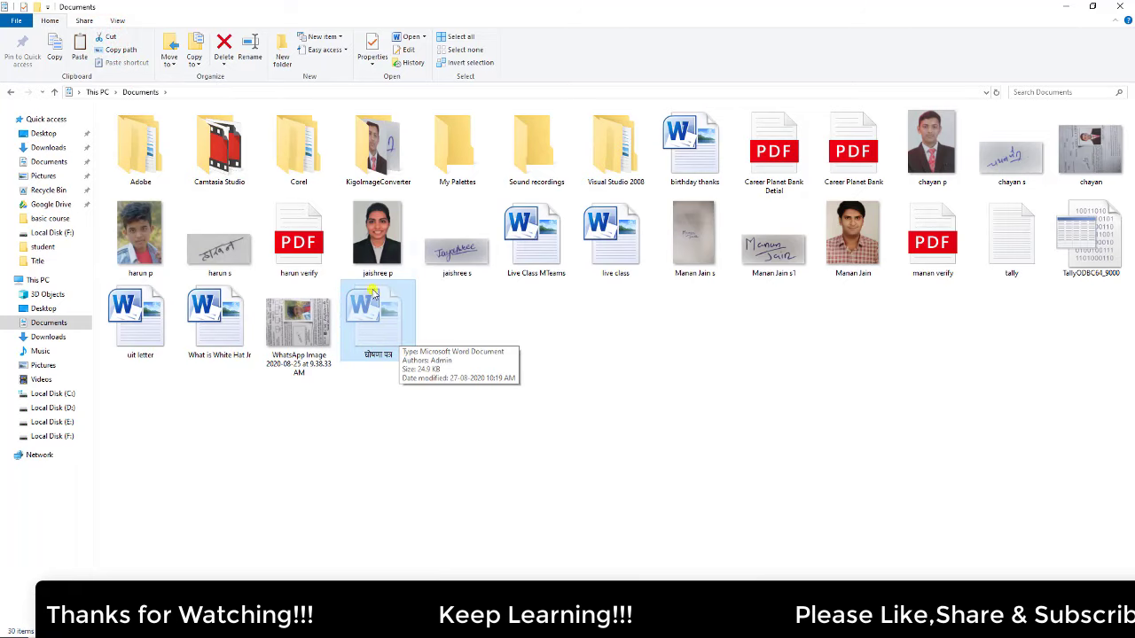
left_click(39, 248)
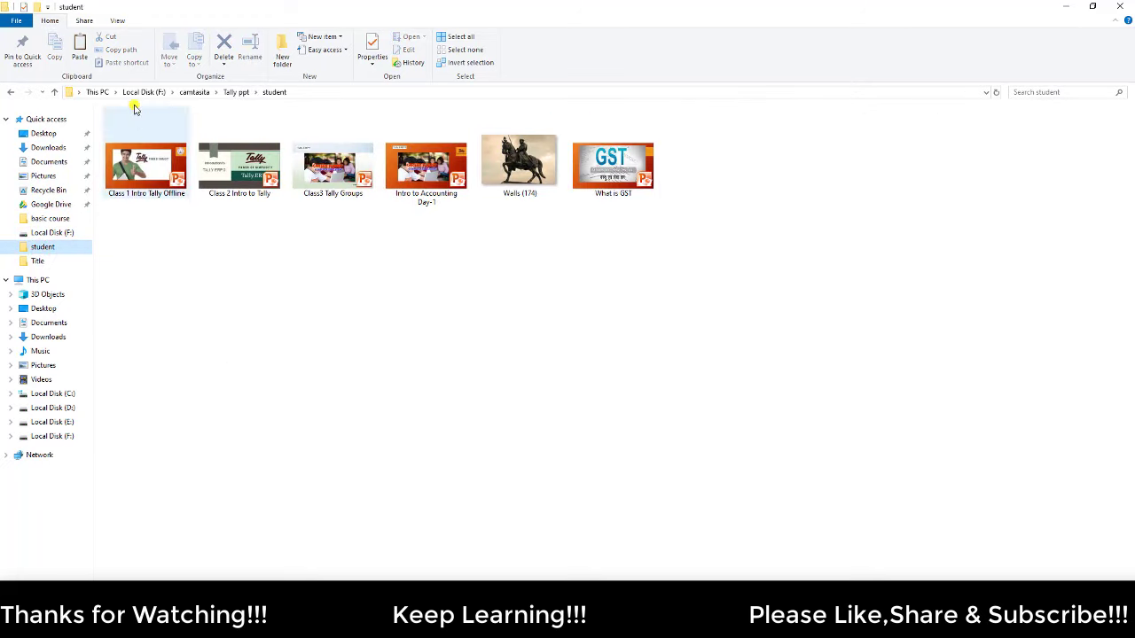
left_click(79, 46)
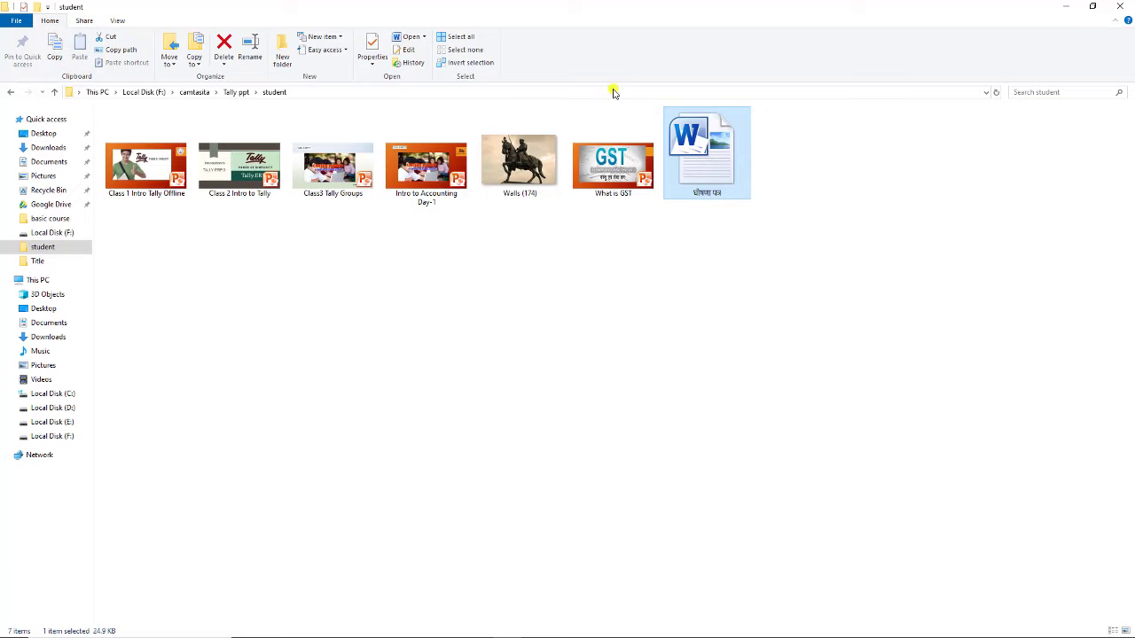
Step: Pin the Sound recordings folder from Documents to Quick access, check it there, and return to Documents
left_click(49, 161)
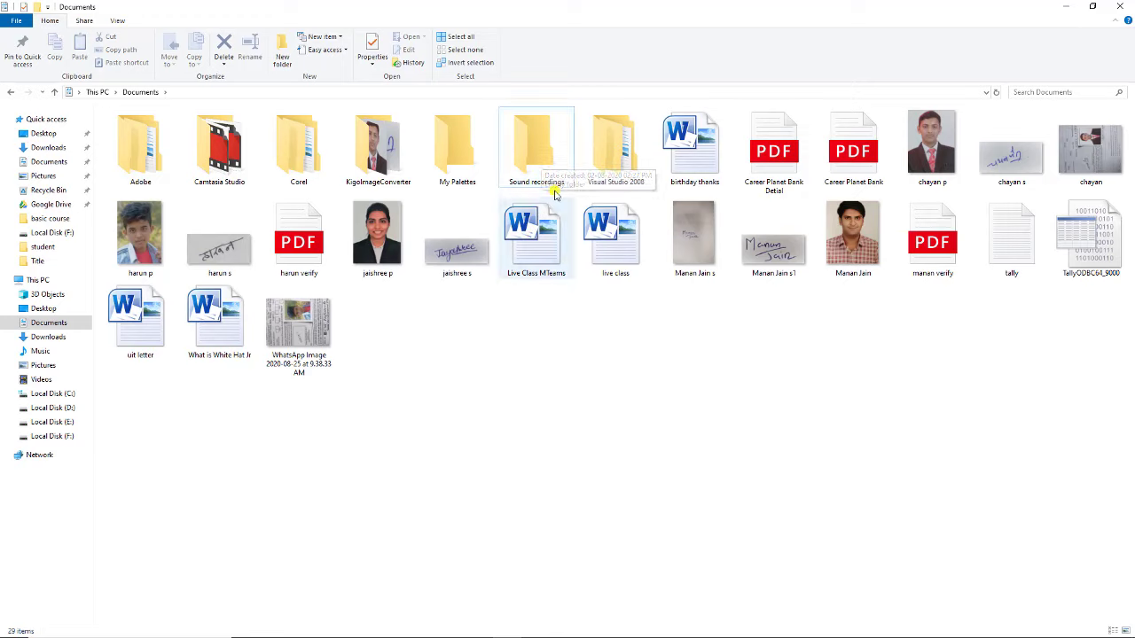
left_click(534, 154)
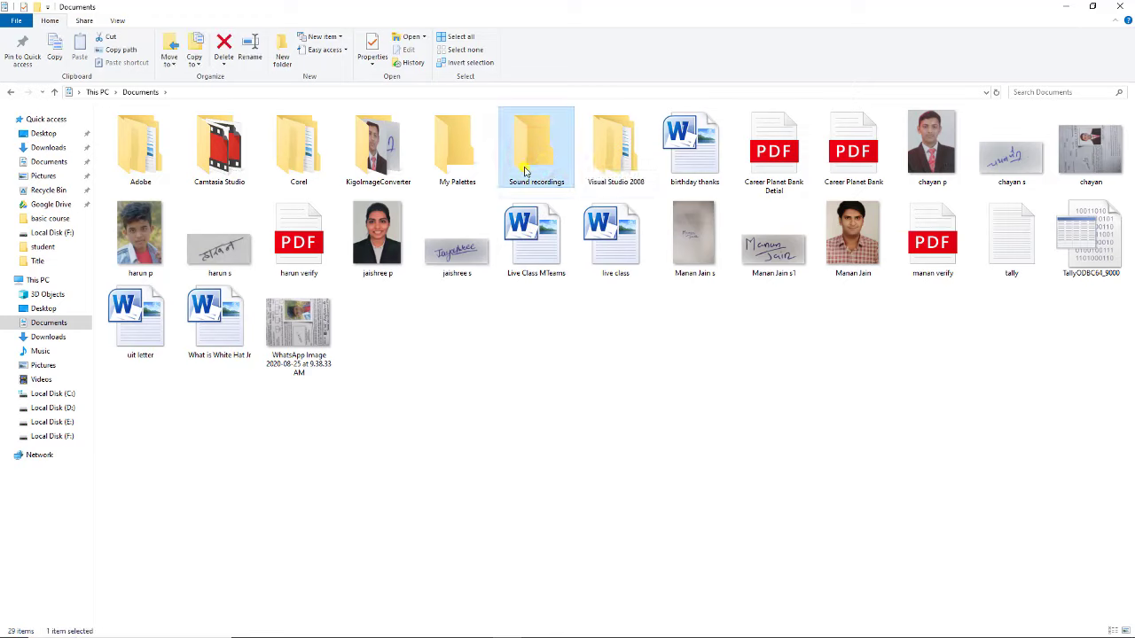
left_click(27, 66)
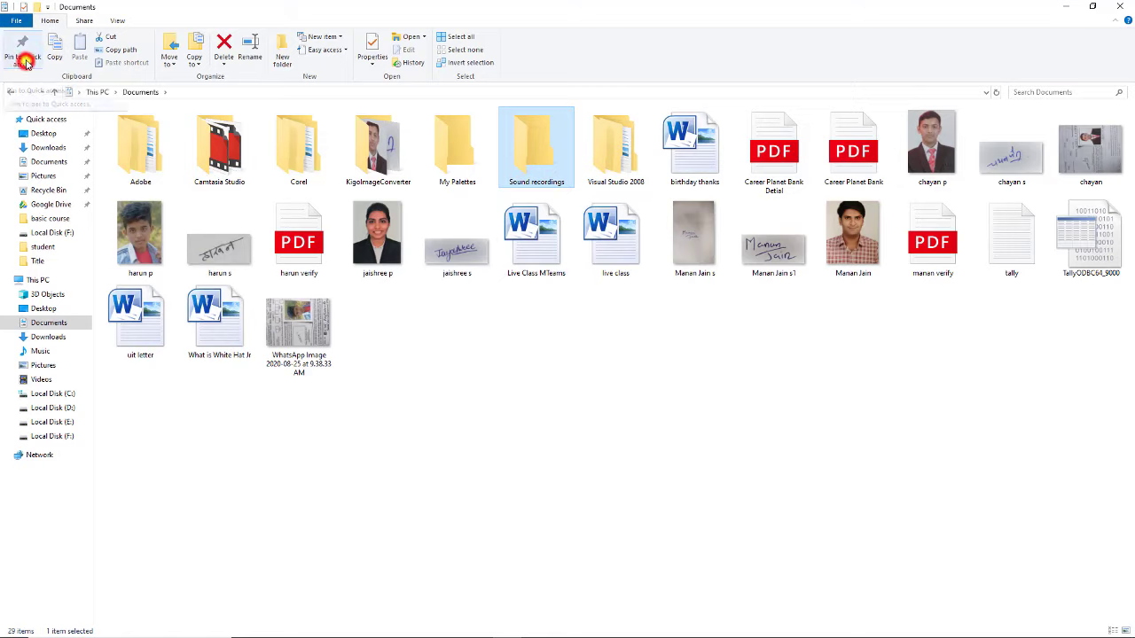
left_click(31, 121)
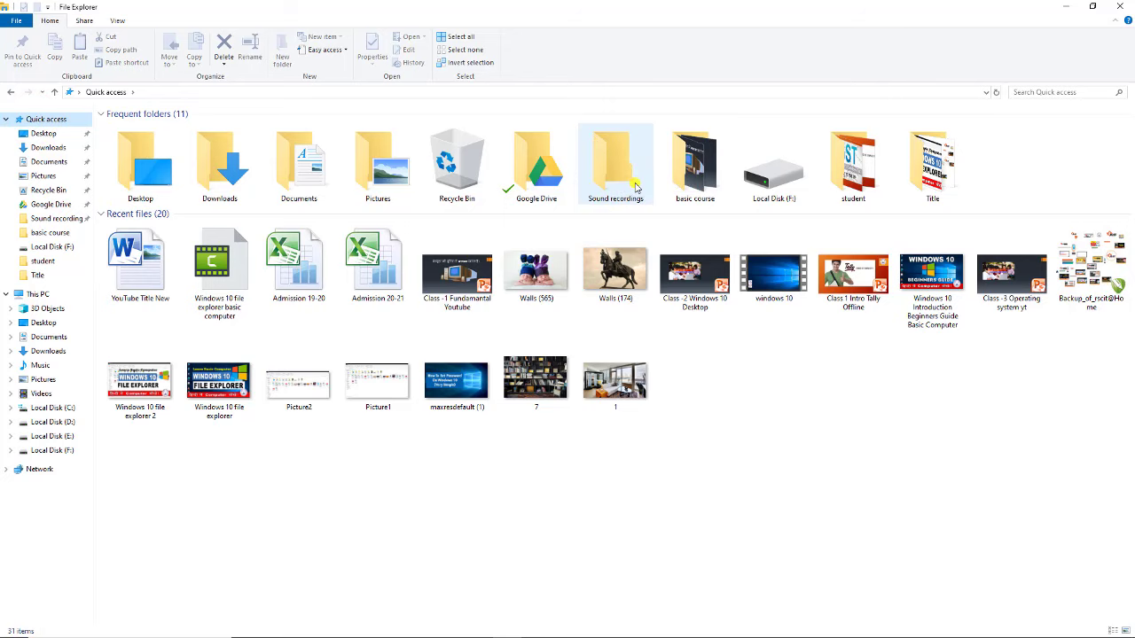
key("alt+Left")
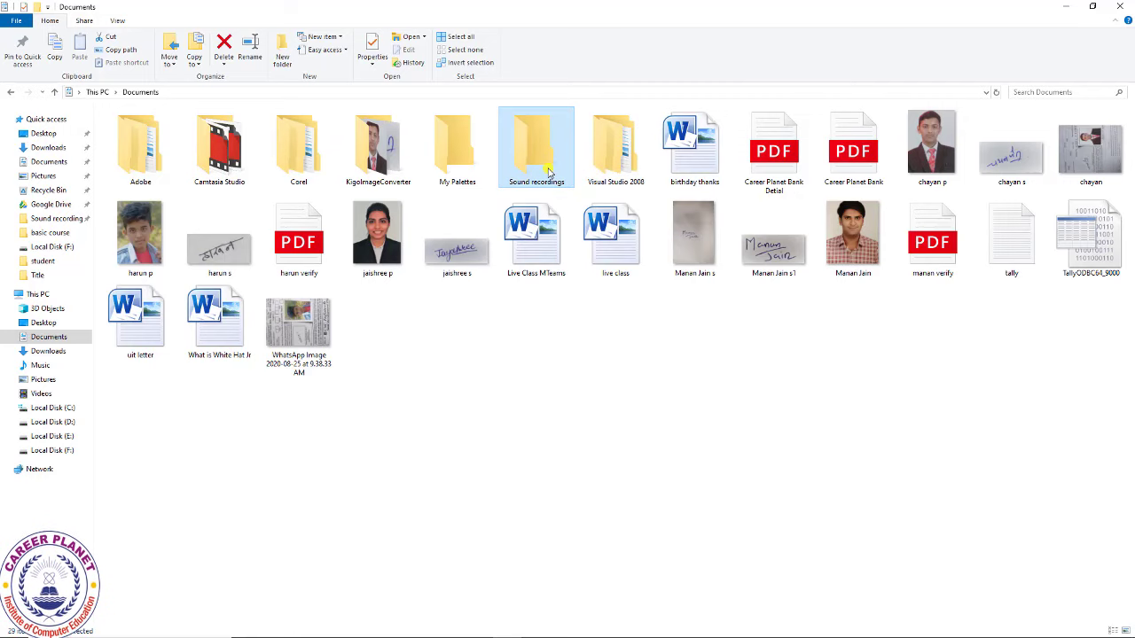
Step: Examine the move and copy destinations and the delete options offered for the Sound recordings folder
left_click(172, 62)
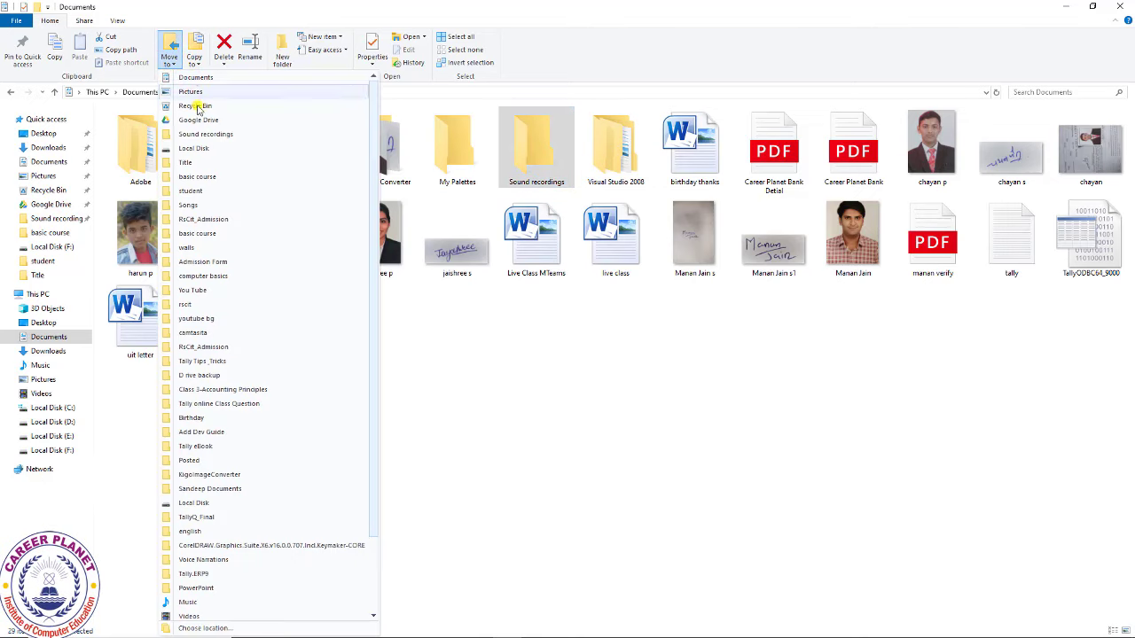
scroll(262, 321, "down", 2)
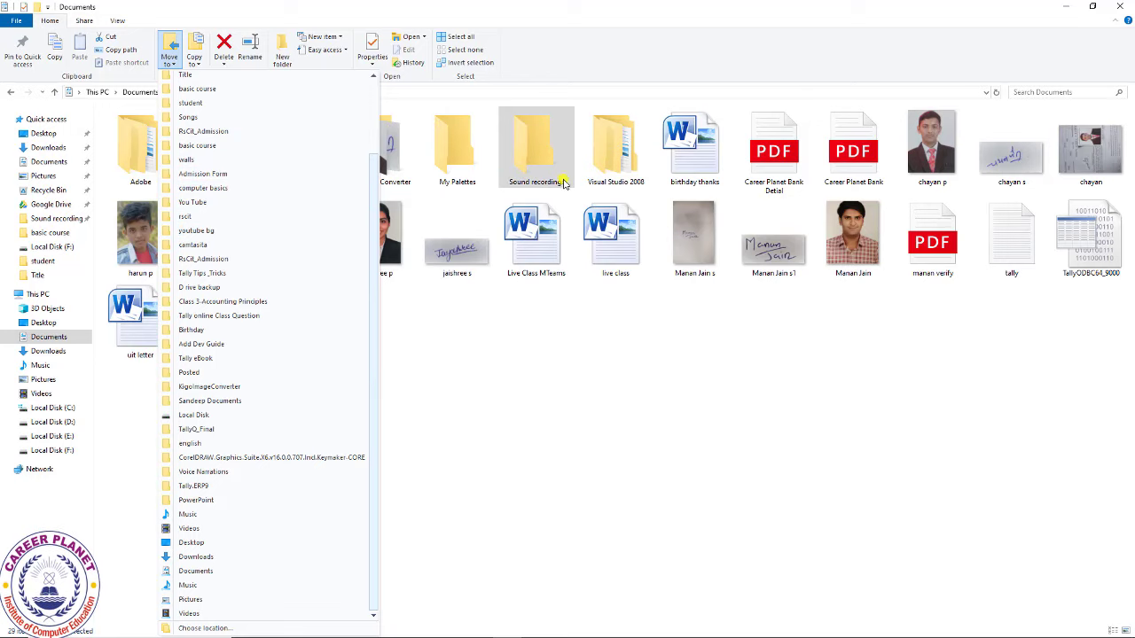
left_click(196, 55)
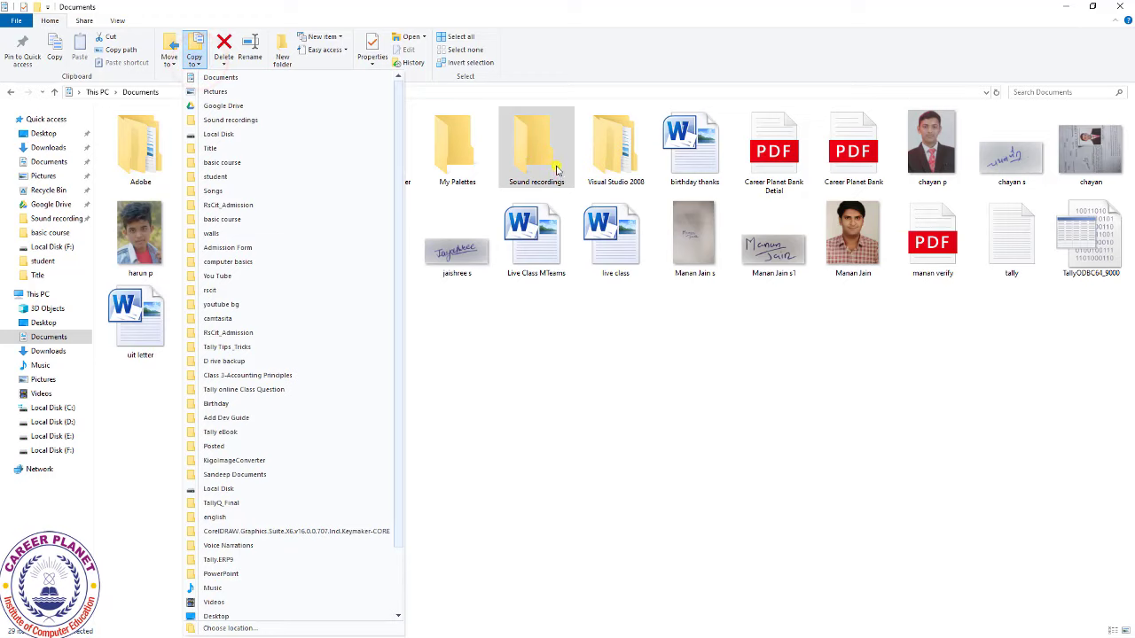
left_click(200, 62)
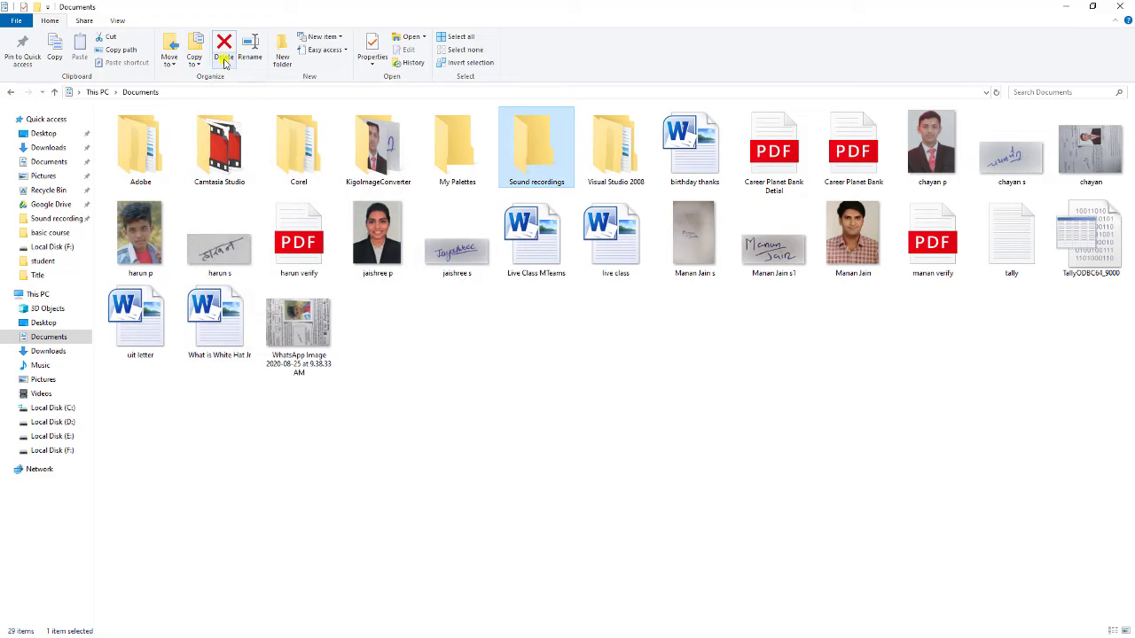
left_click(225, 62)
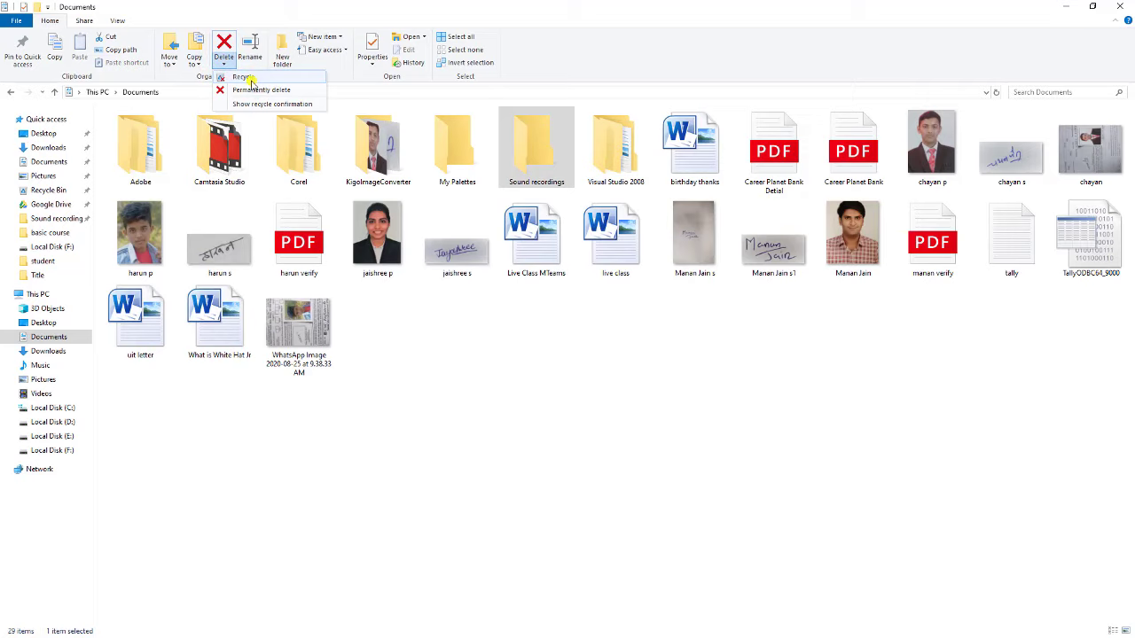
left_click(226, 59)
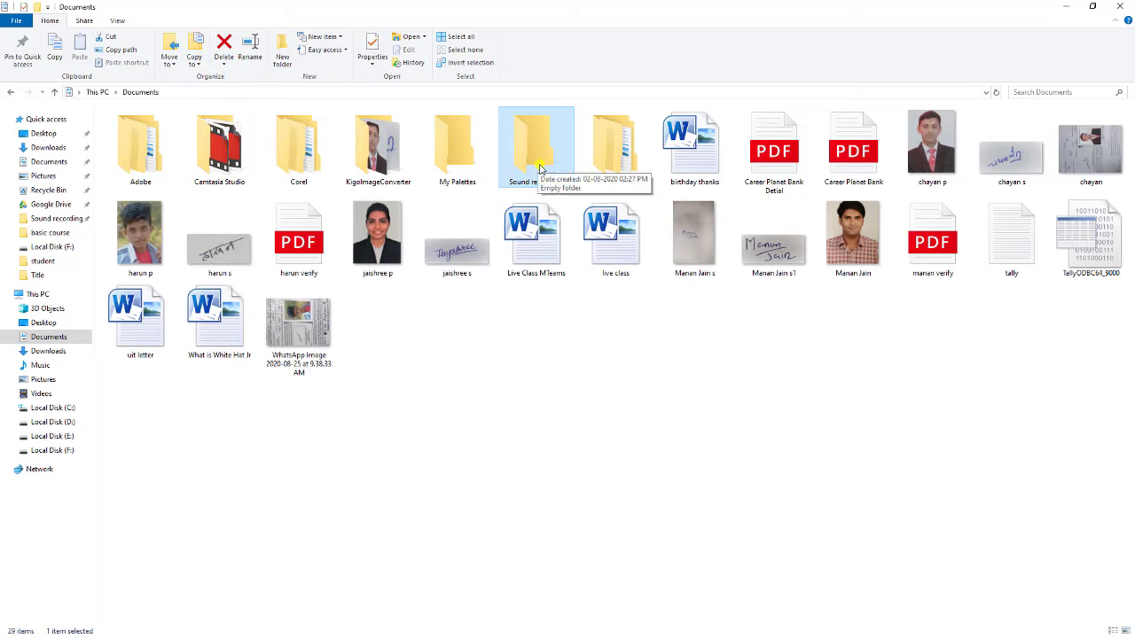
Step: Open the Sound recordings folder's name for editing, and leave it to select the Live Class MTeams document
left_click(255, 58)
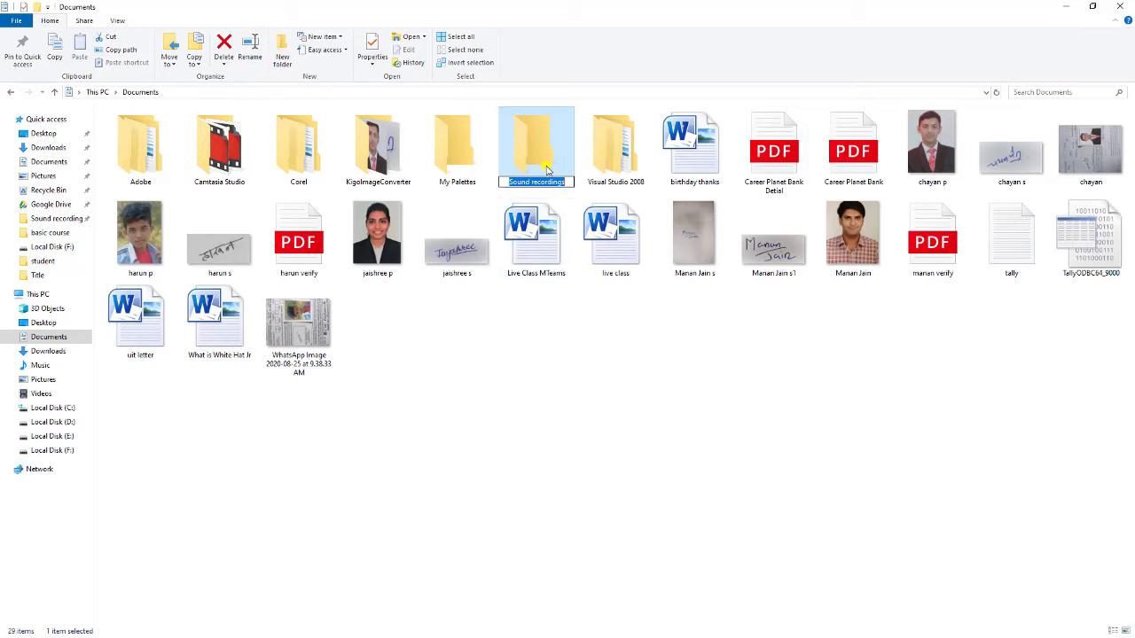
left_click(545, 266)
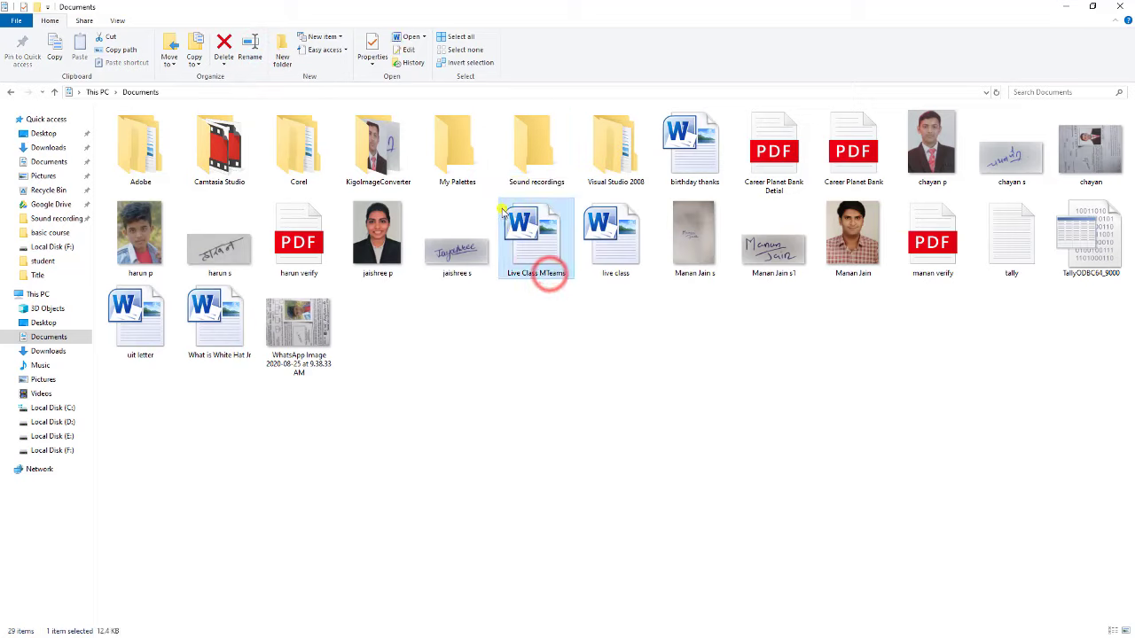
Step: Create a new folder in Documents, keep its default name, and refresh the folder's contents
left_click(613, 325)
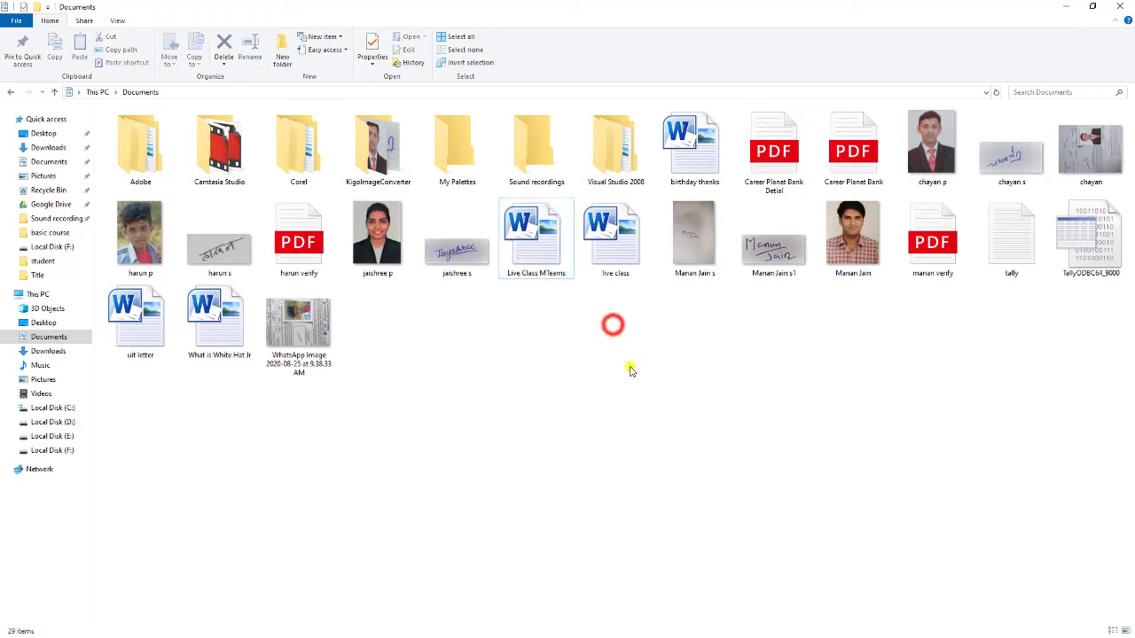
left_click(283, 64)
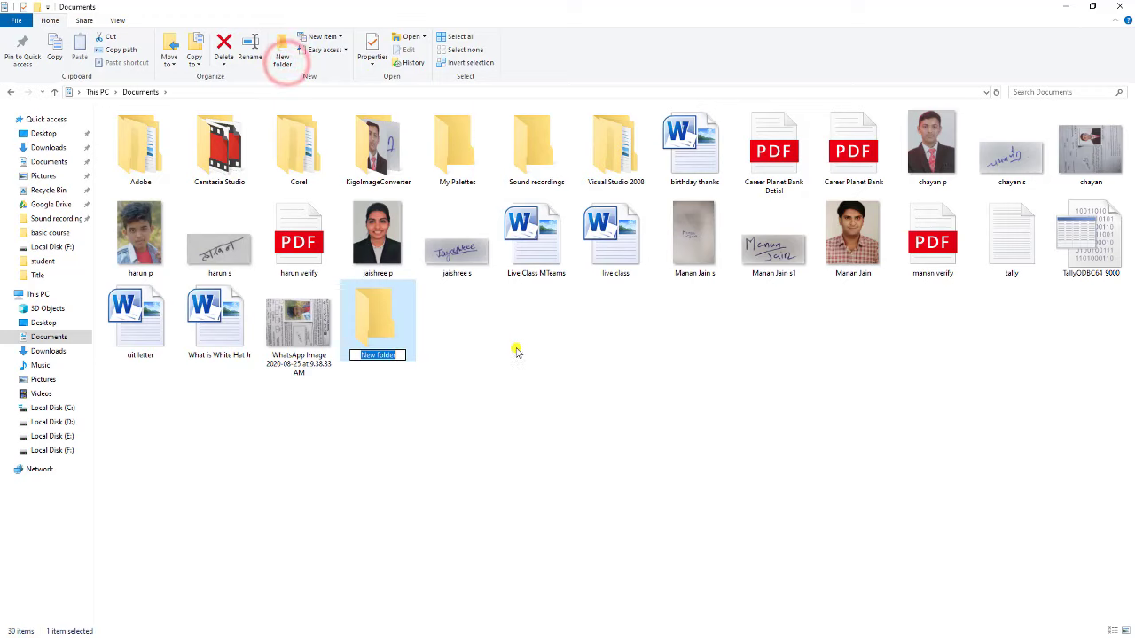
left_click(405, 393)
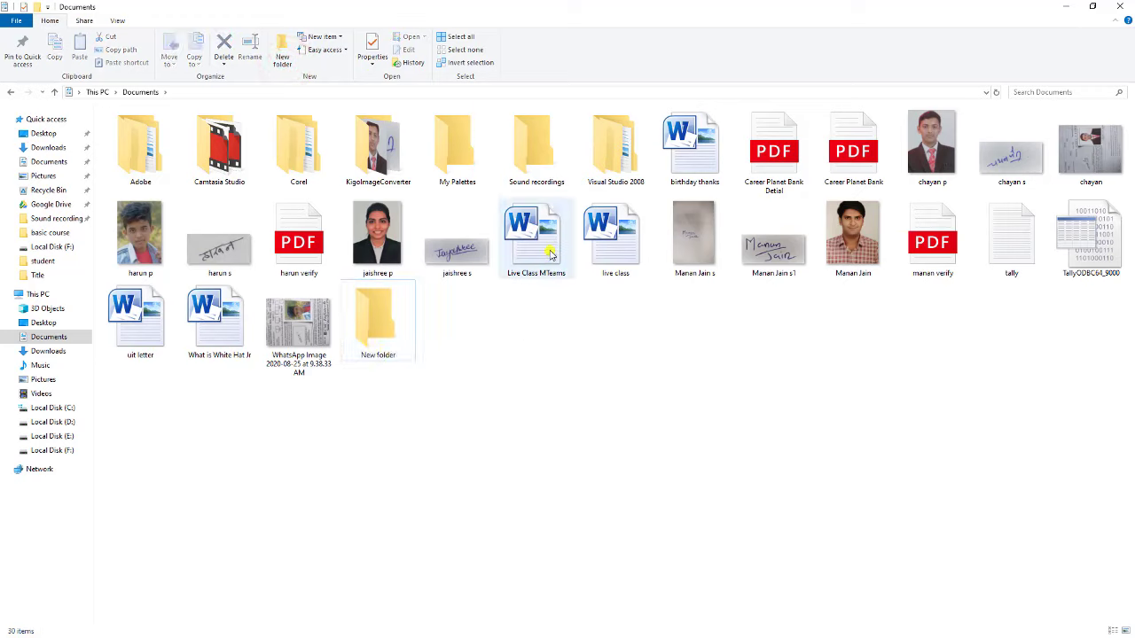
mouse_move(550, 255)
left_mouse_down()
mouse_move(371, 340)
mouse_move(566, 267)
left_mouse_up()
key("F5")
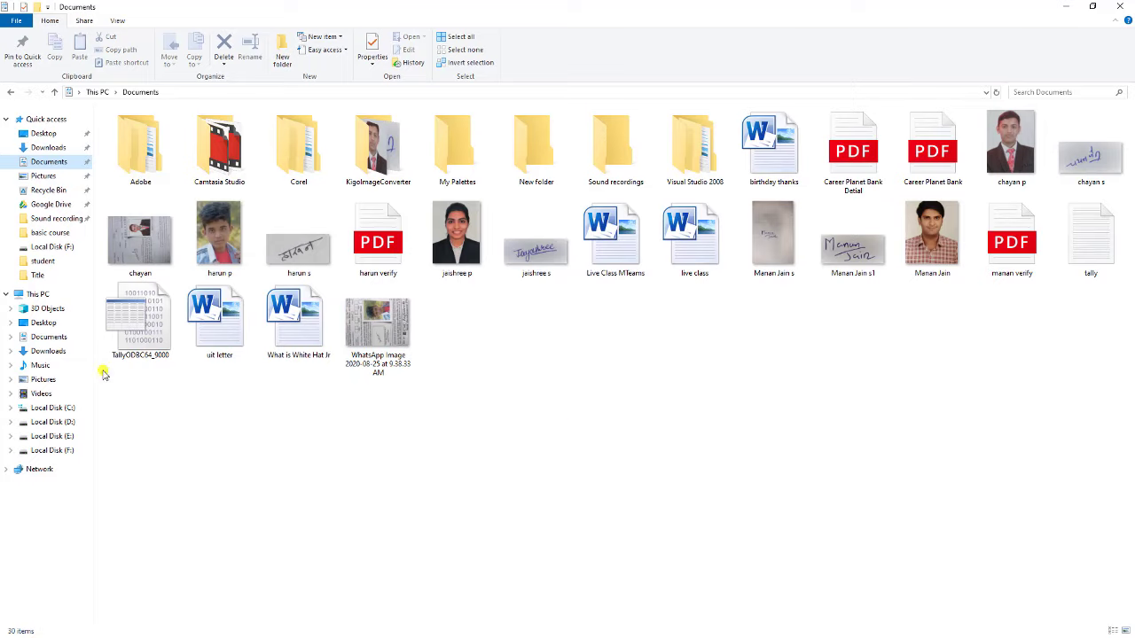
Step: Search This PC for "songs", broaden the search to "song", and try to open the Songs folder from the results
left_click(31, 299)
left_click(1029, 92)
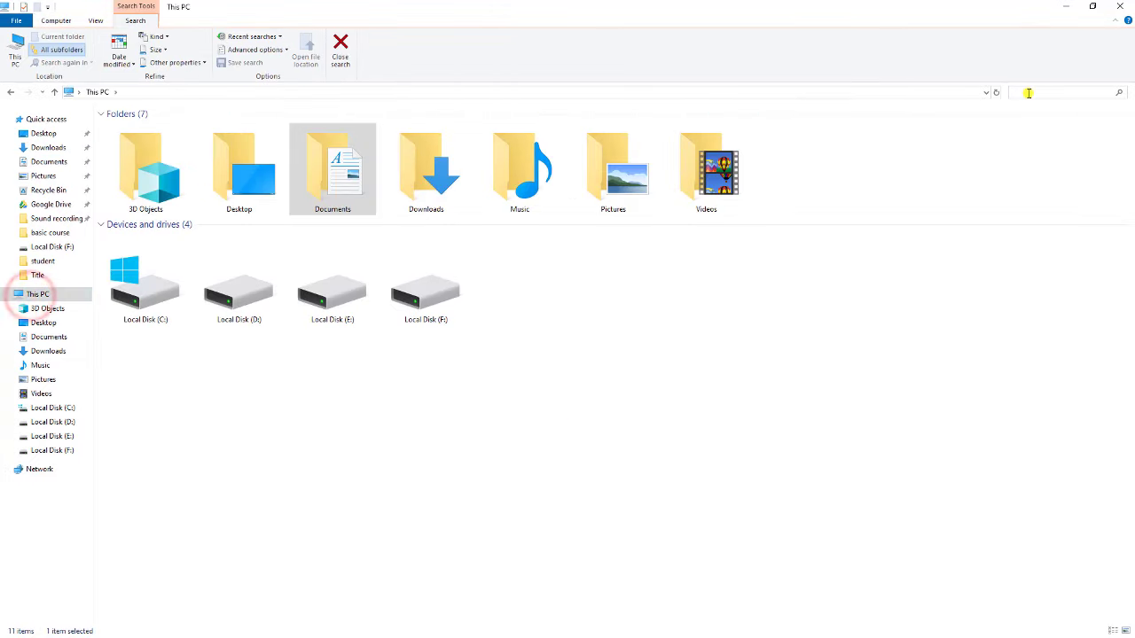
type("songs")
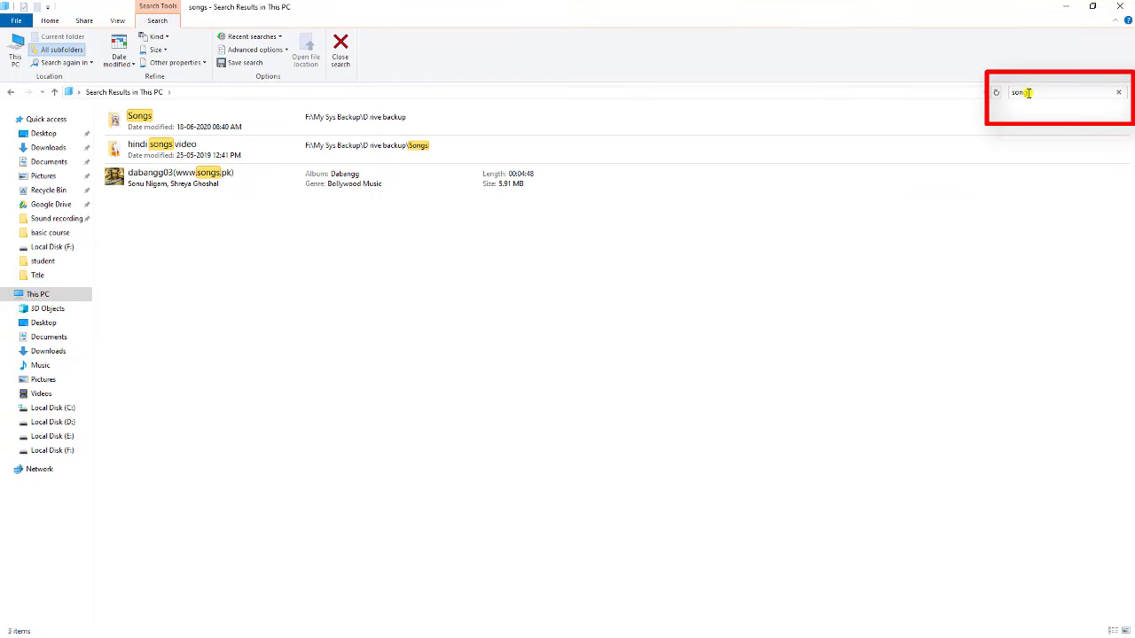
key("BackSpace")
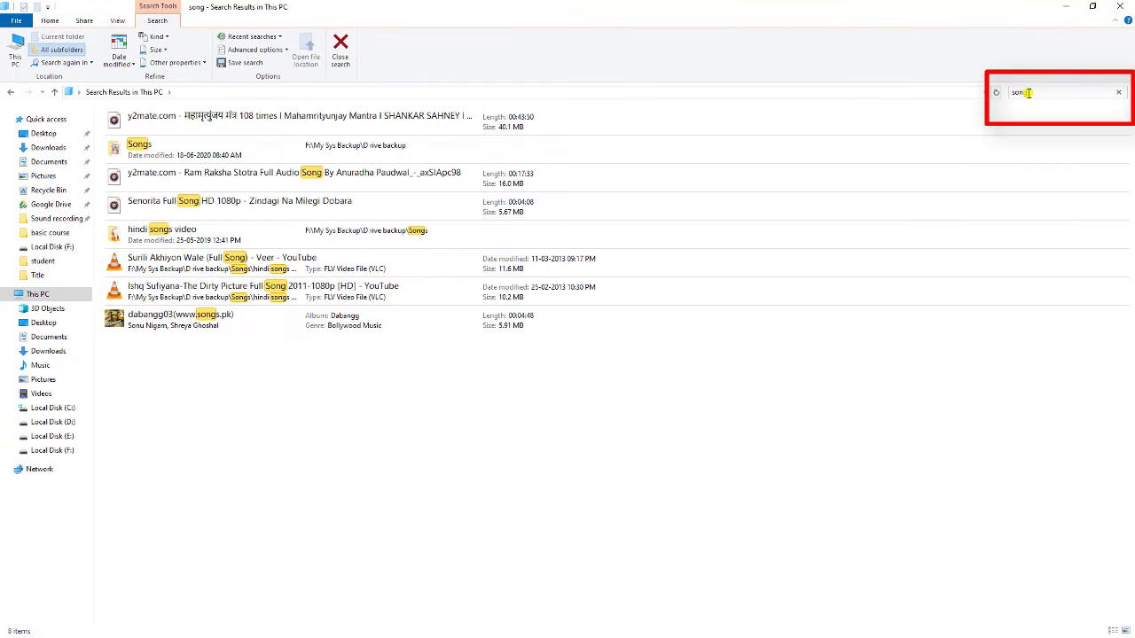
double_click(135, 157)
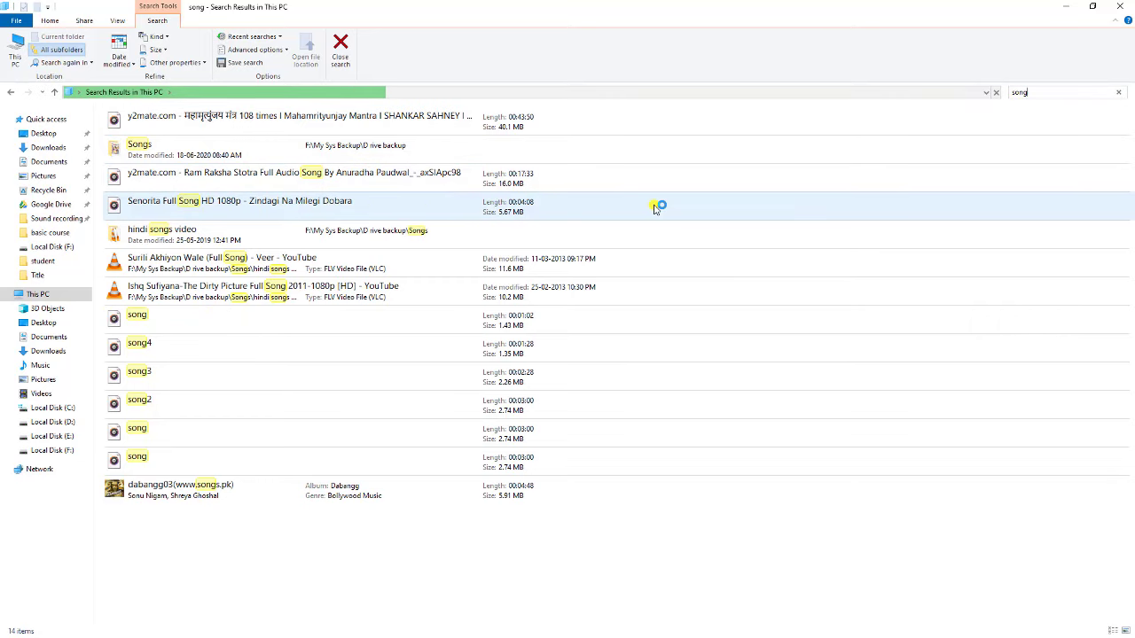
Step: Return to Documents and examine the sharing commands offered for the Live Class MTeams document
left_click(49, 162)
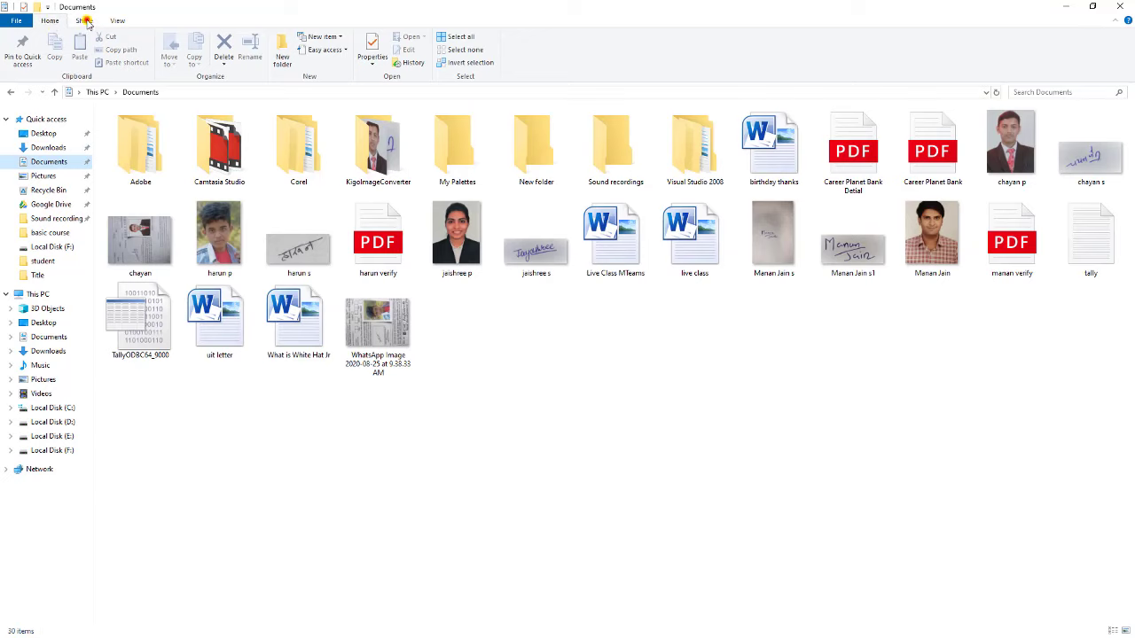
left_click(85, 21)
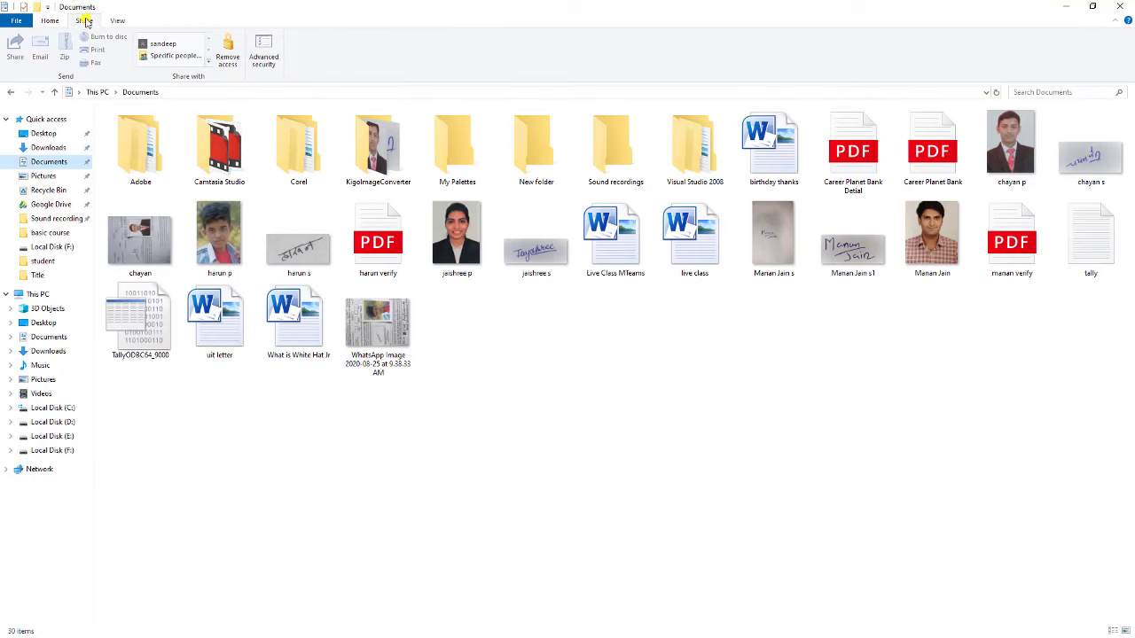
left_click(611, 259)
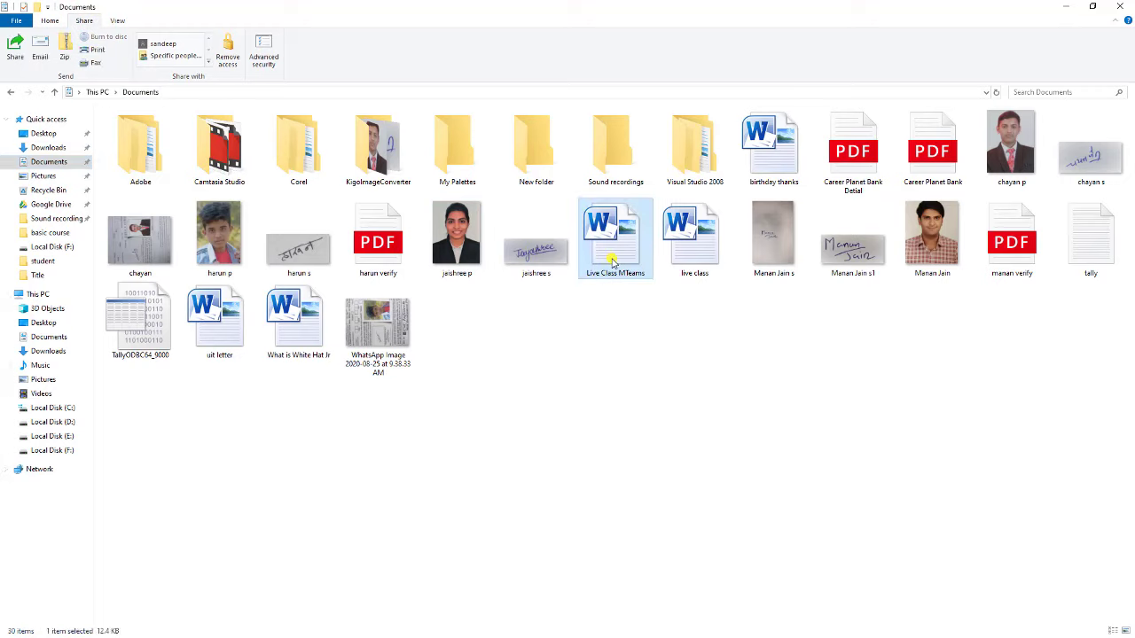
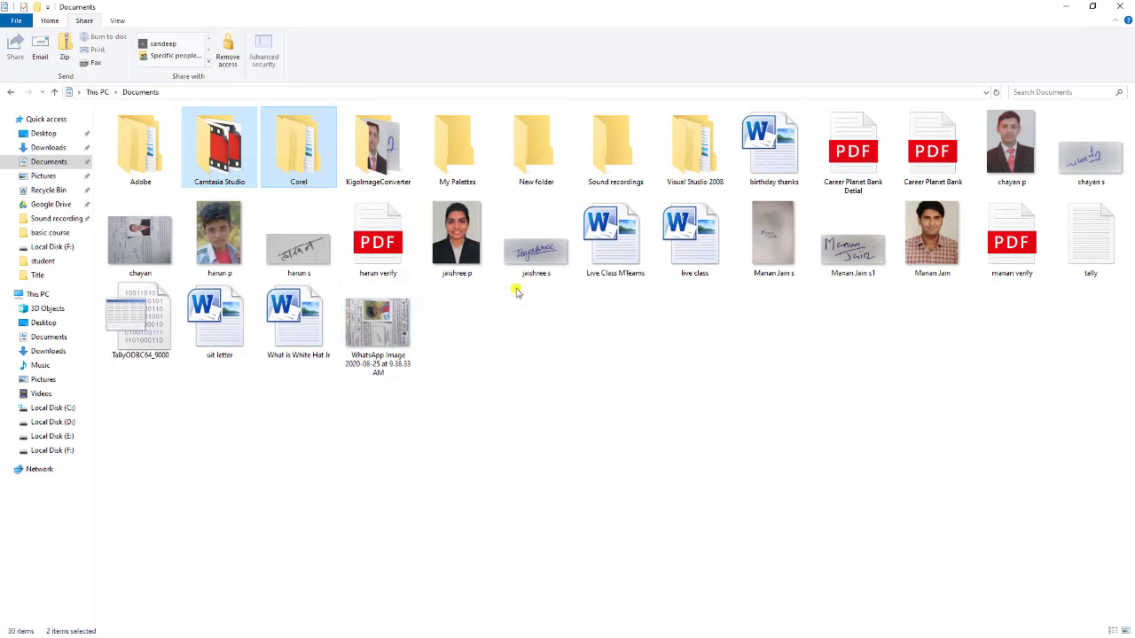
left_click(613, 244)
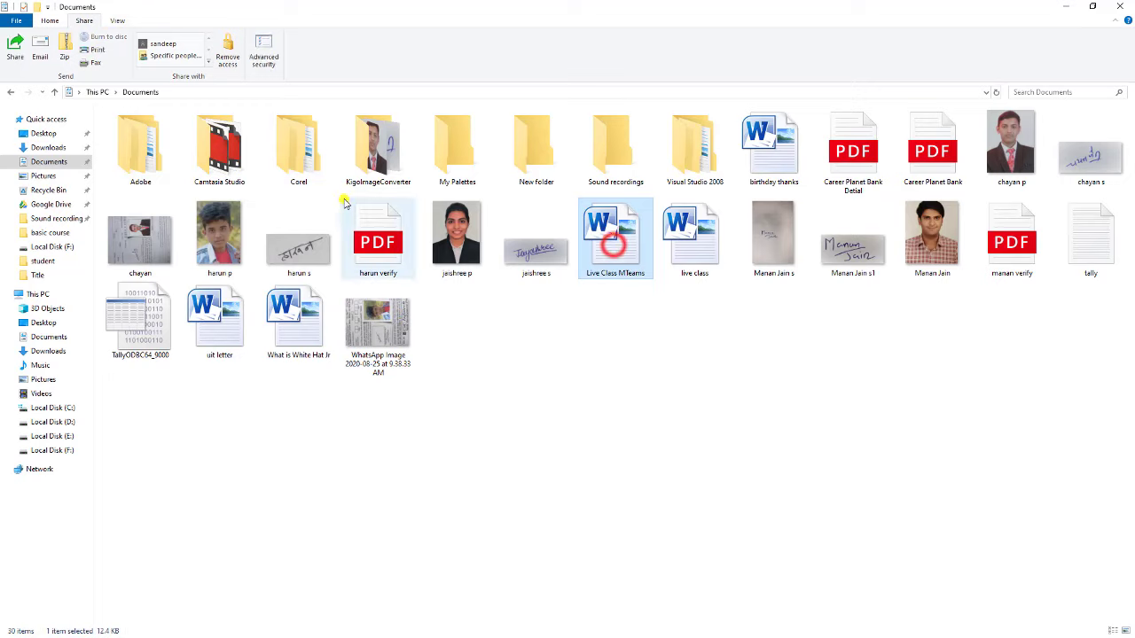
Step: Go to Quick access, hide the navigation pane, and show it again
left_click(118, 20)
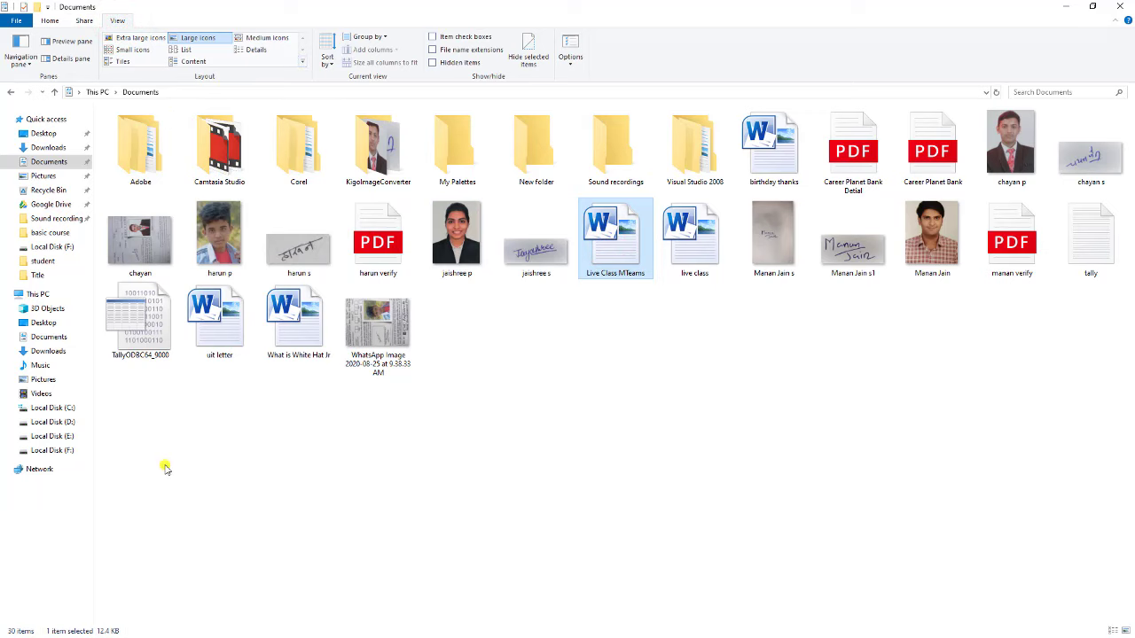
left_click(38, 119)
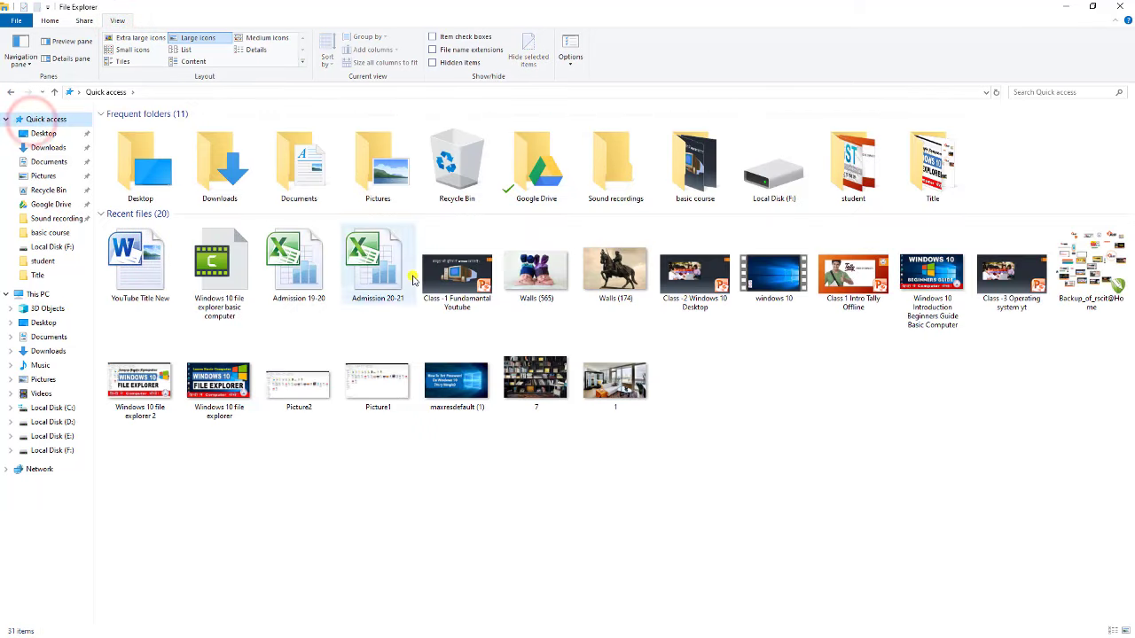
left_click(25, 65)
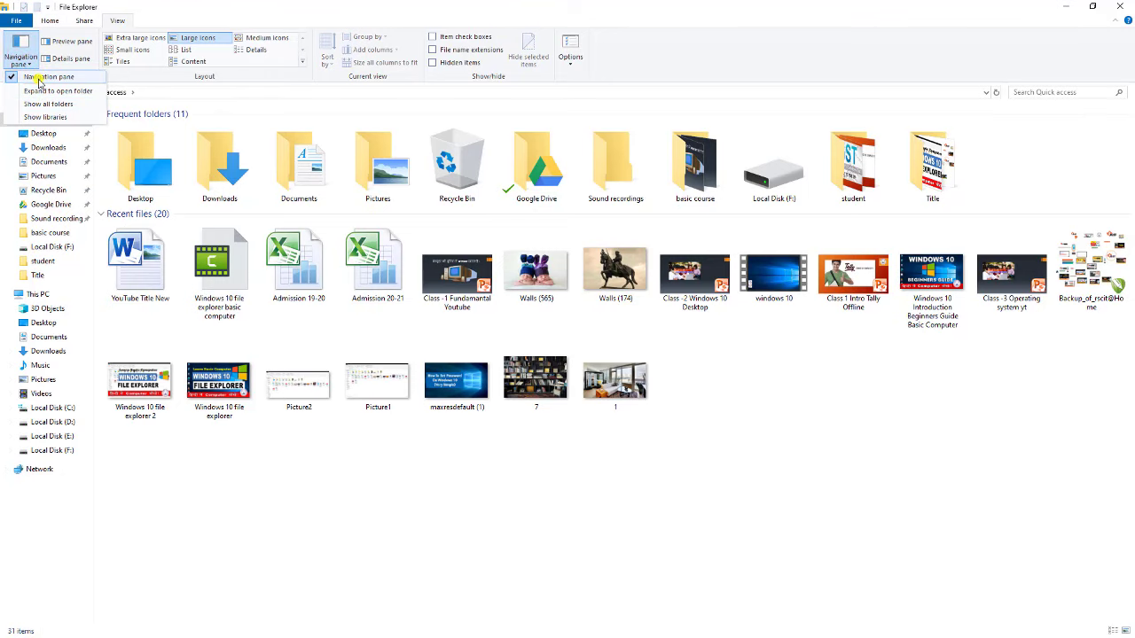
left_click(39, 78)
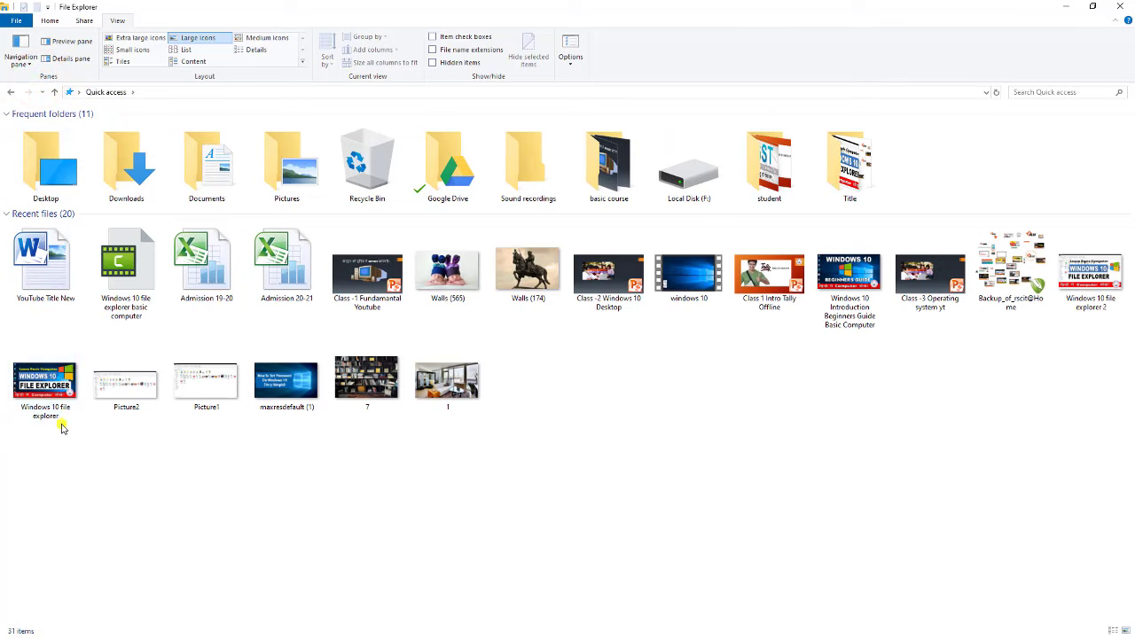
left_click(25, 61)
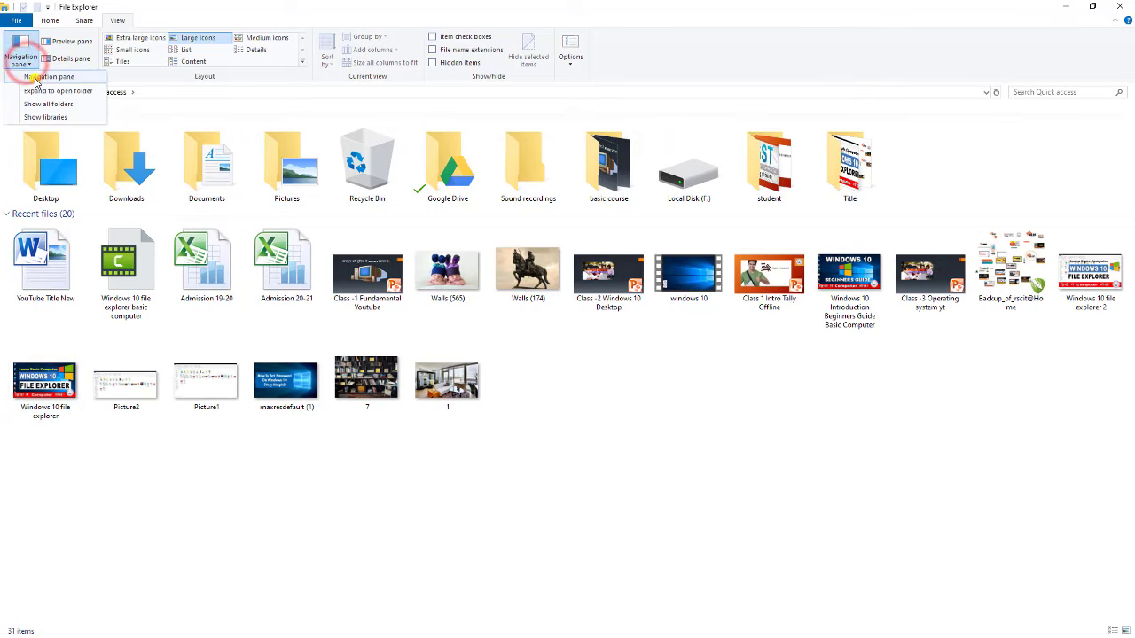
left_click(35, 78)
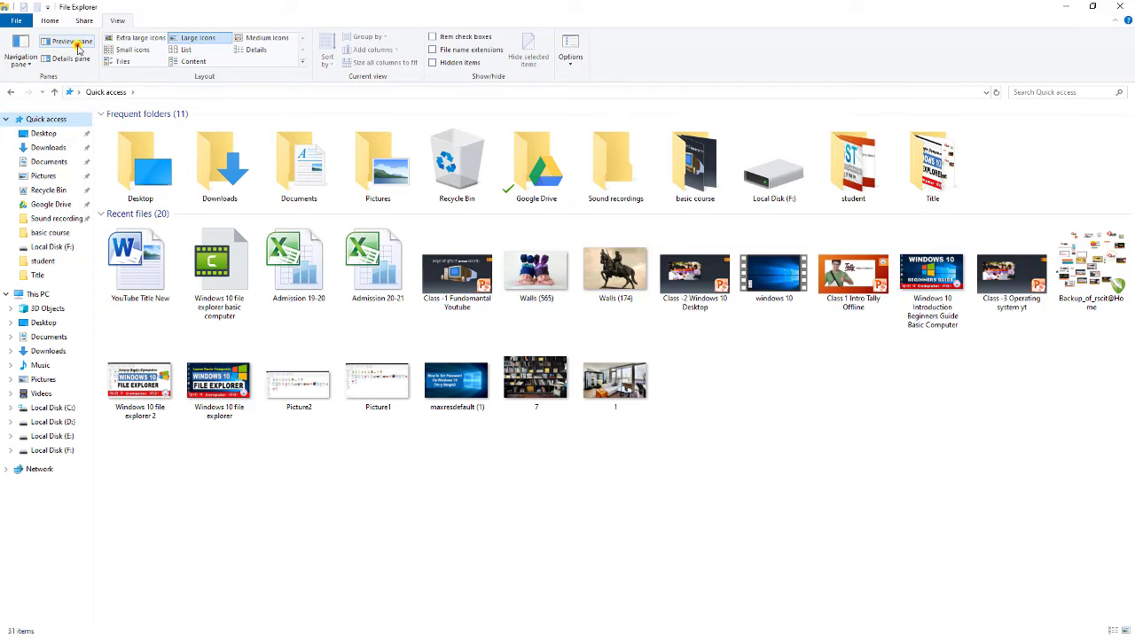
Step: Turn on the preview pane and preview the Admission 20-21, YouTube Title New and Class -1 Fundamantal Youtube files
left_click(75, 41)
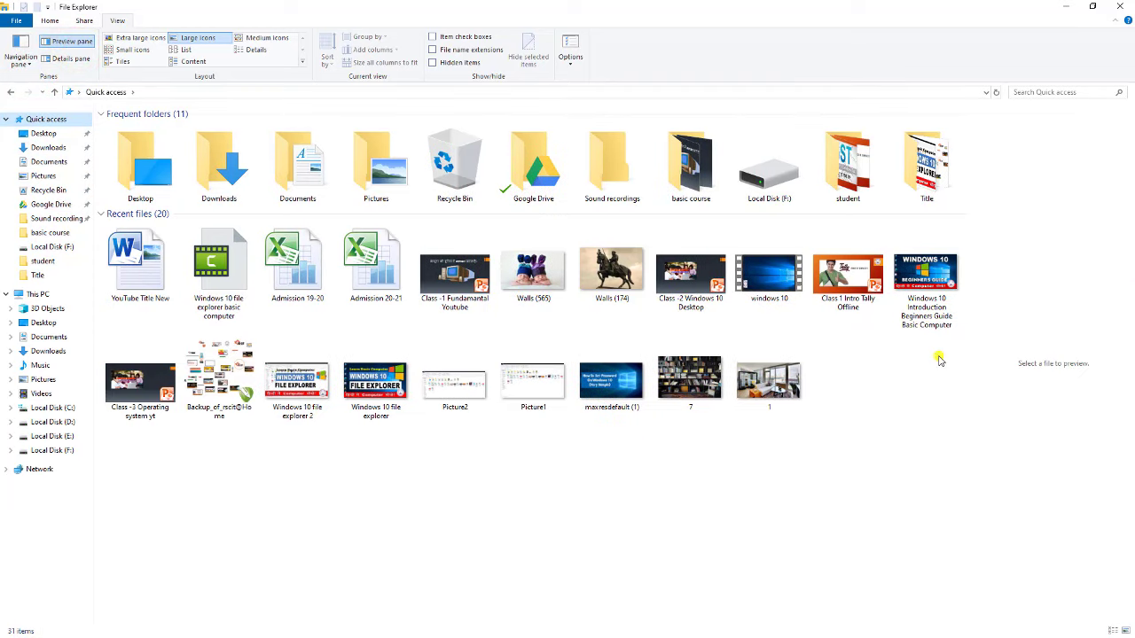
left_click(360, 270)
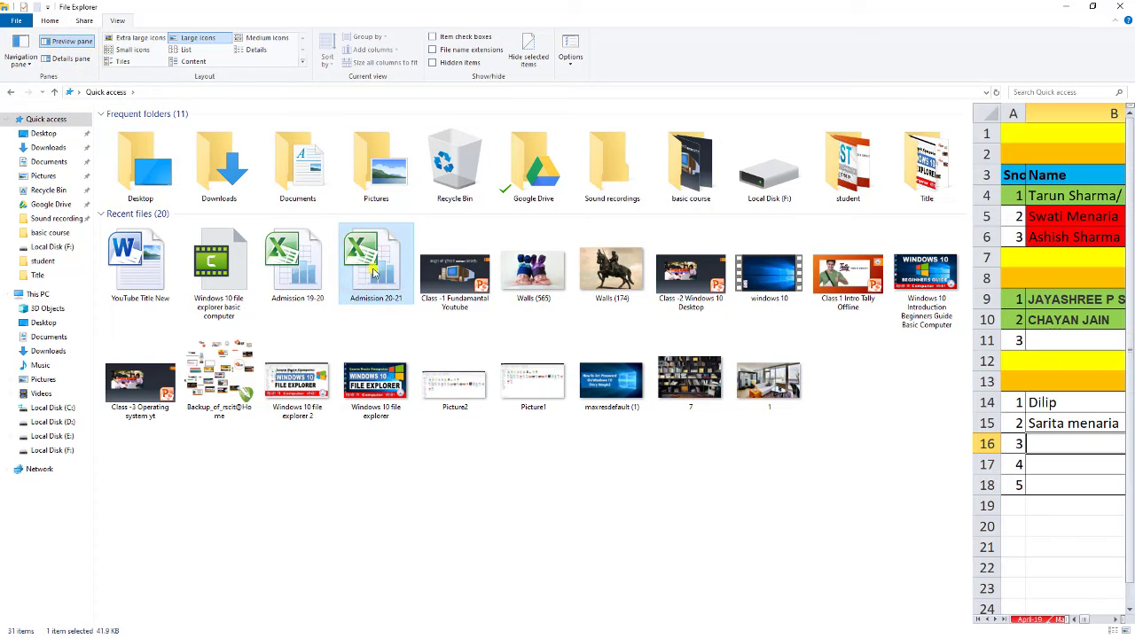
left_click(124, 270)
left_click(455, 282)
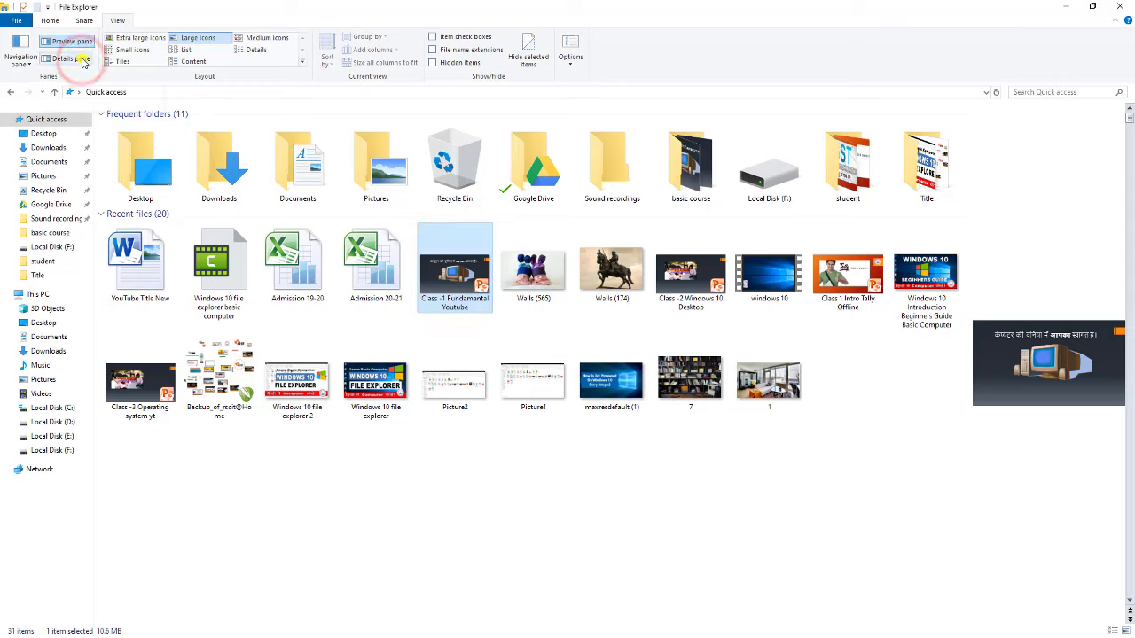
Step: Show the details pane, view the properties of the Admission 19-20 workbook, and turn the pane off
left_click(71, 58)
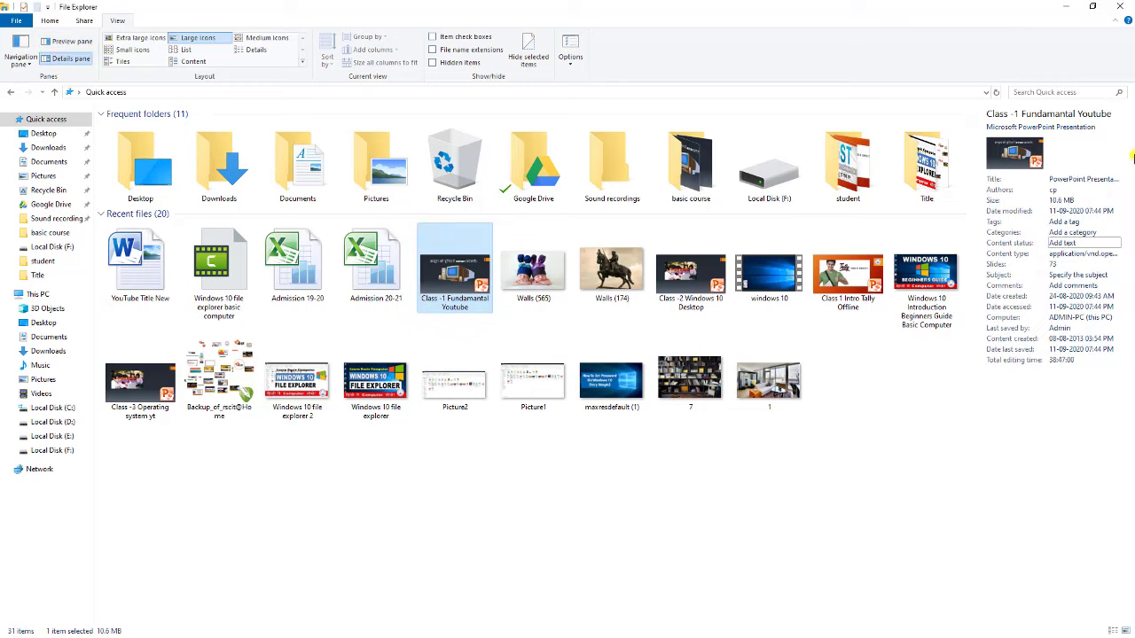
left_click(297, 266)
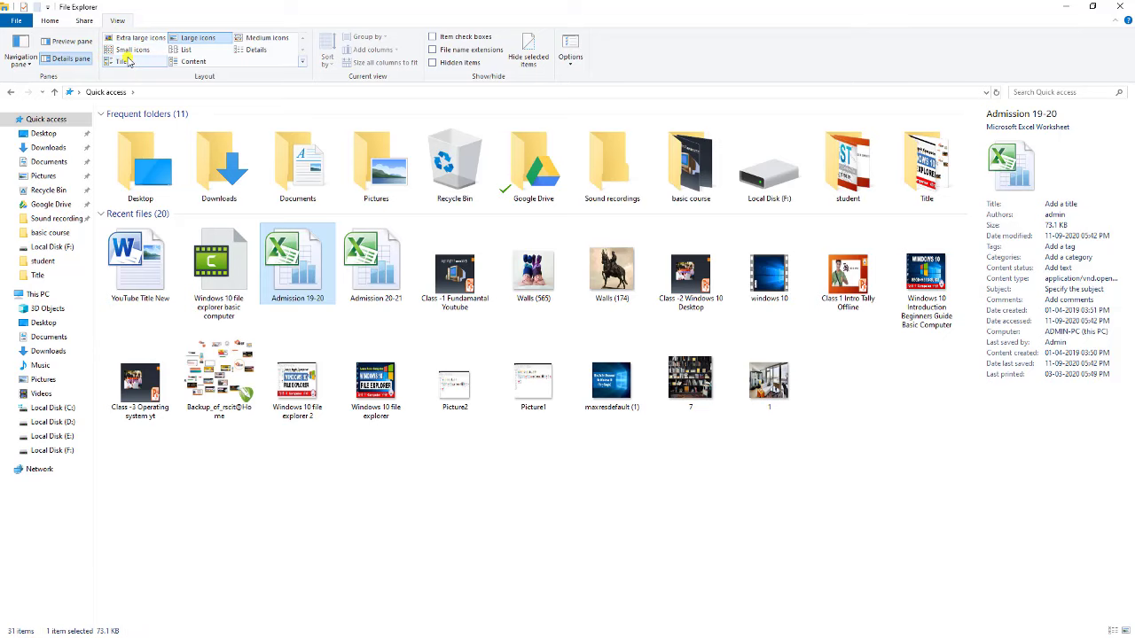
key("alt+shift+p")
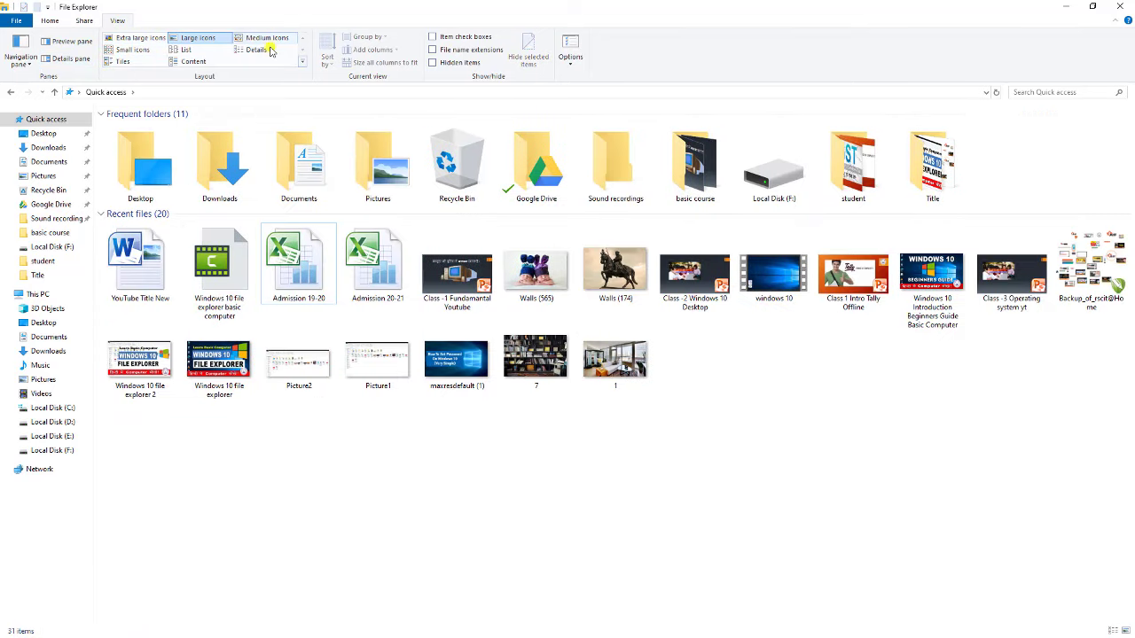
Step: Switch the Quick access layout to Details and select the basic course folder
left_click(252, 51)
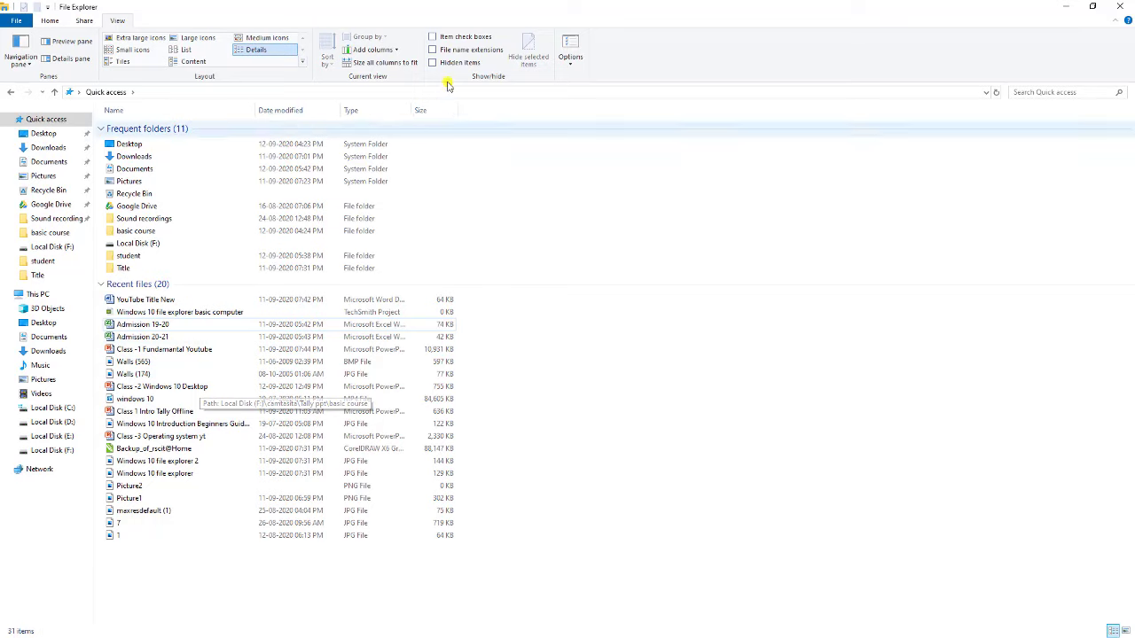
left_click(133, 193)
left_click(128, 231)
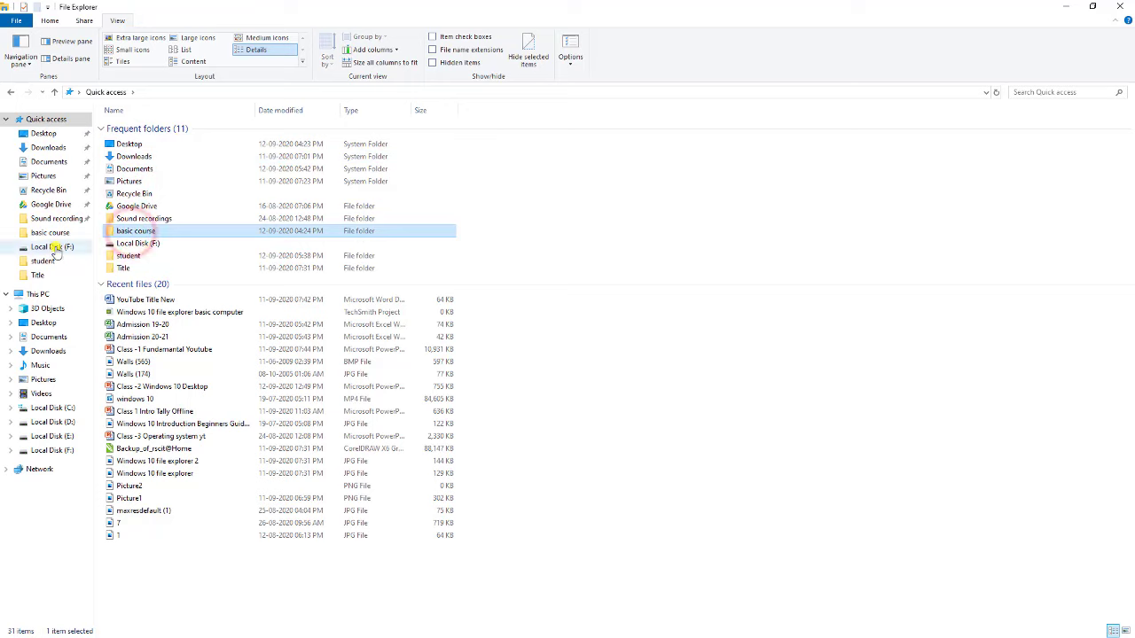
Step: Sort the items in the Documents folder by date, and re-sort them by type
left_click(45, 161)
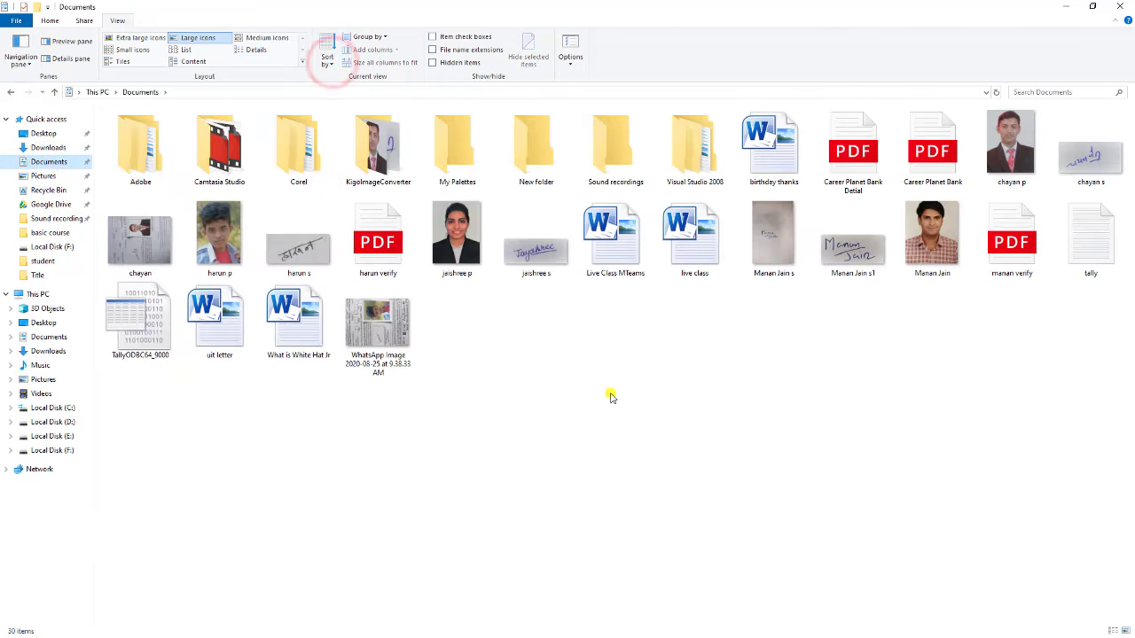
left_click(330, 64)
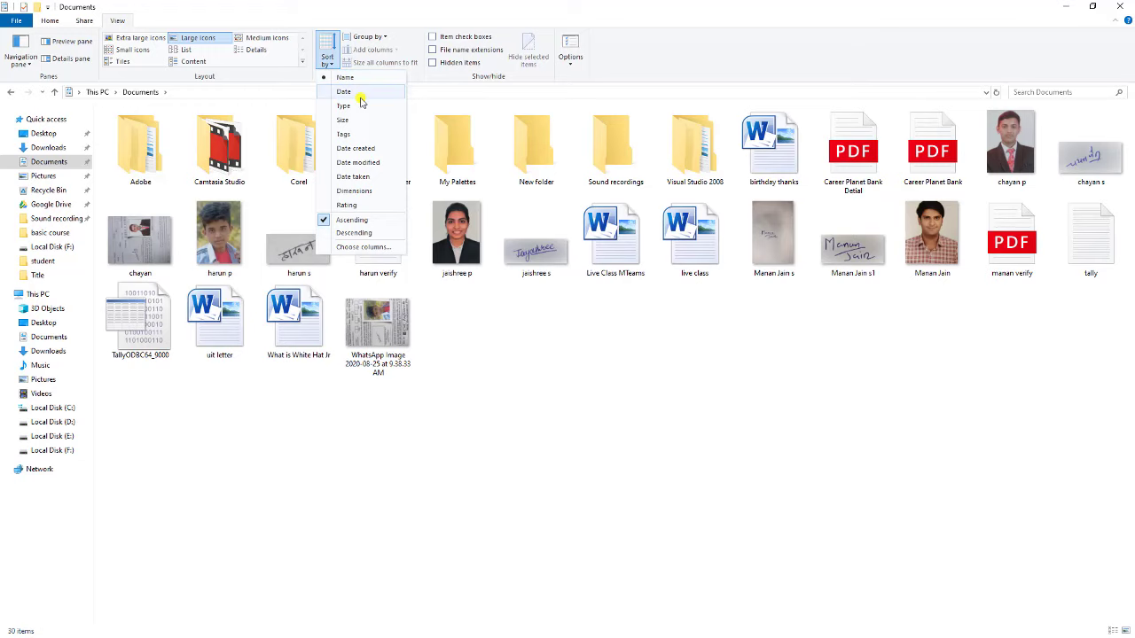
left_click(361, 94)
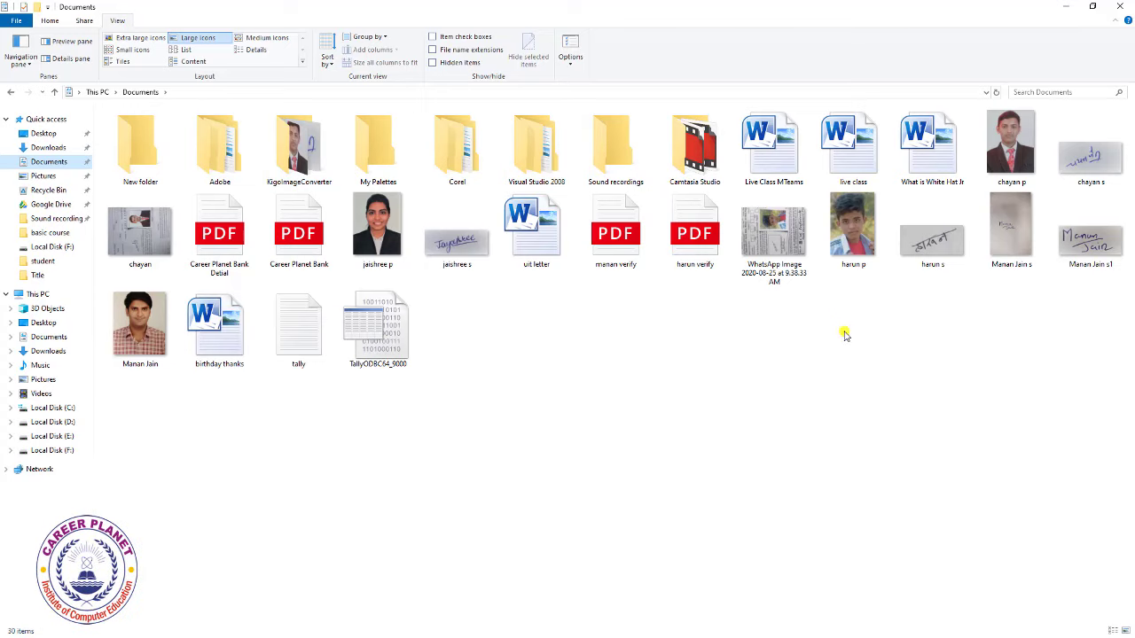
left_click(328, 61)
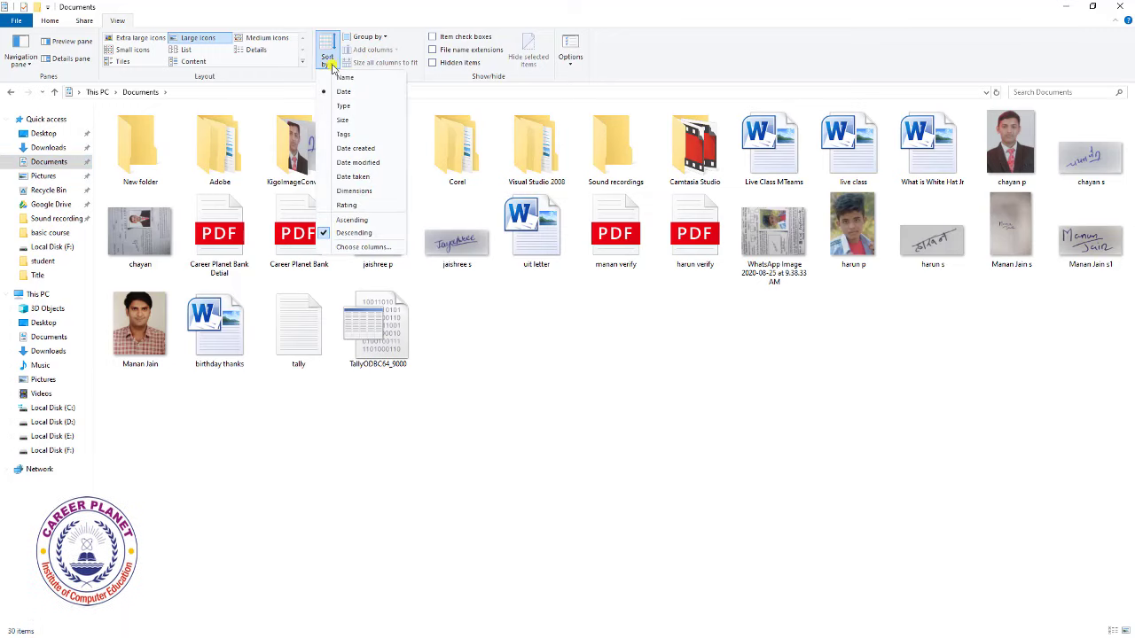
left_click(344, 107)
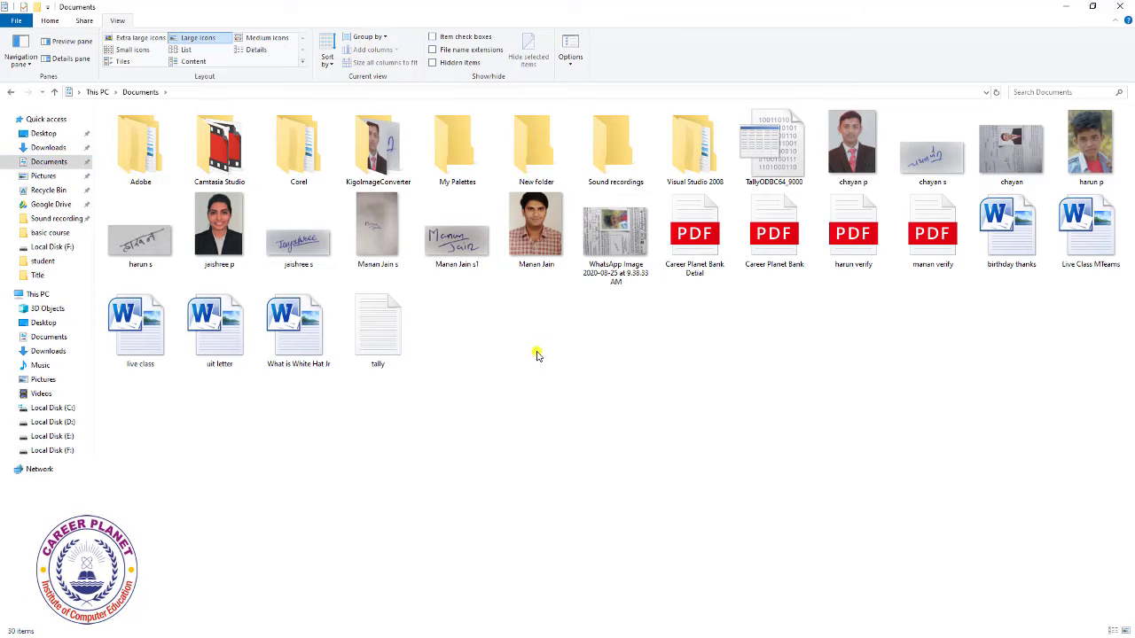
Step: Hide the signature image ending in "s1" in Documents, and switch its hiding off again
left_click(458, 255)
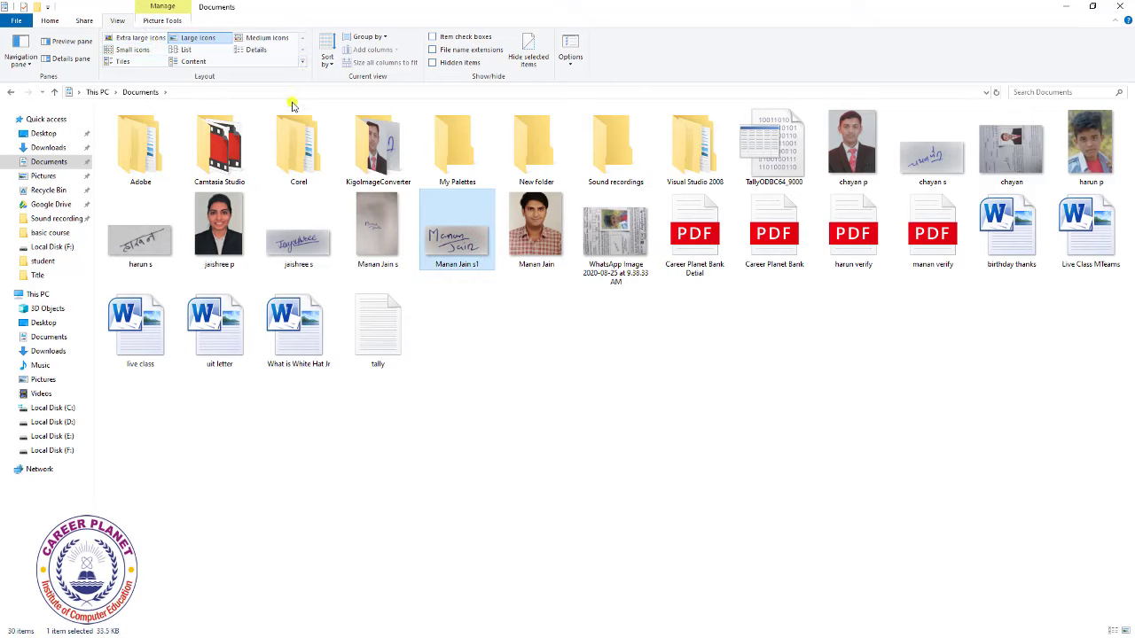
left_click(533, 66)
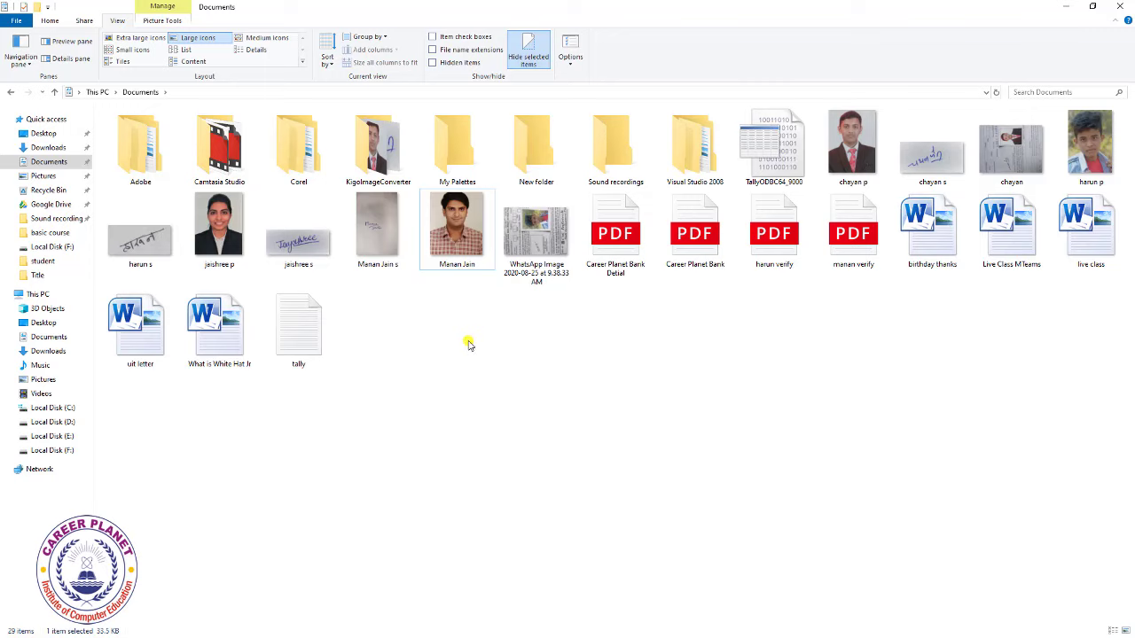
left_click(536, 69)
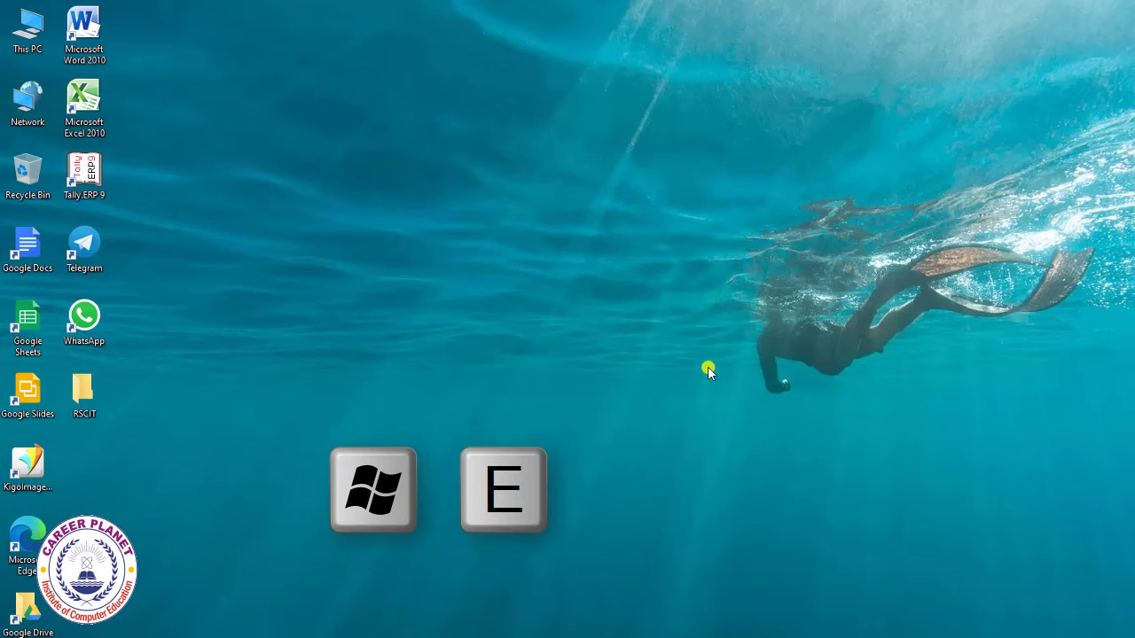
Step: Dismiss the Start menu and open a new File Explorer window from the desktop
key("super")
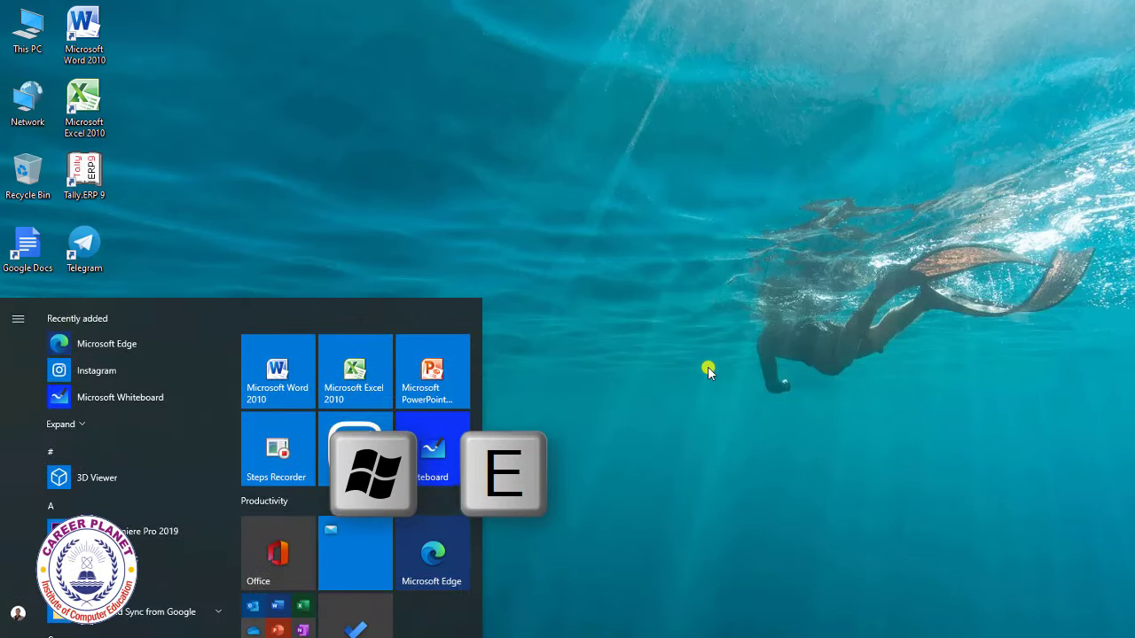
left_click(677, 365)
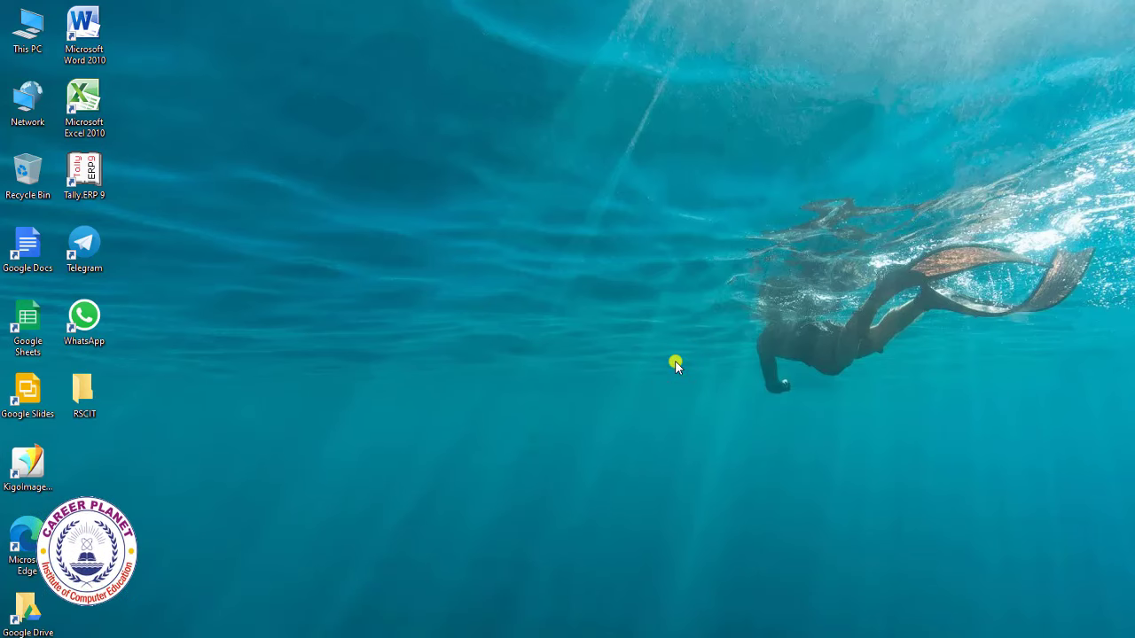
key("super+e")
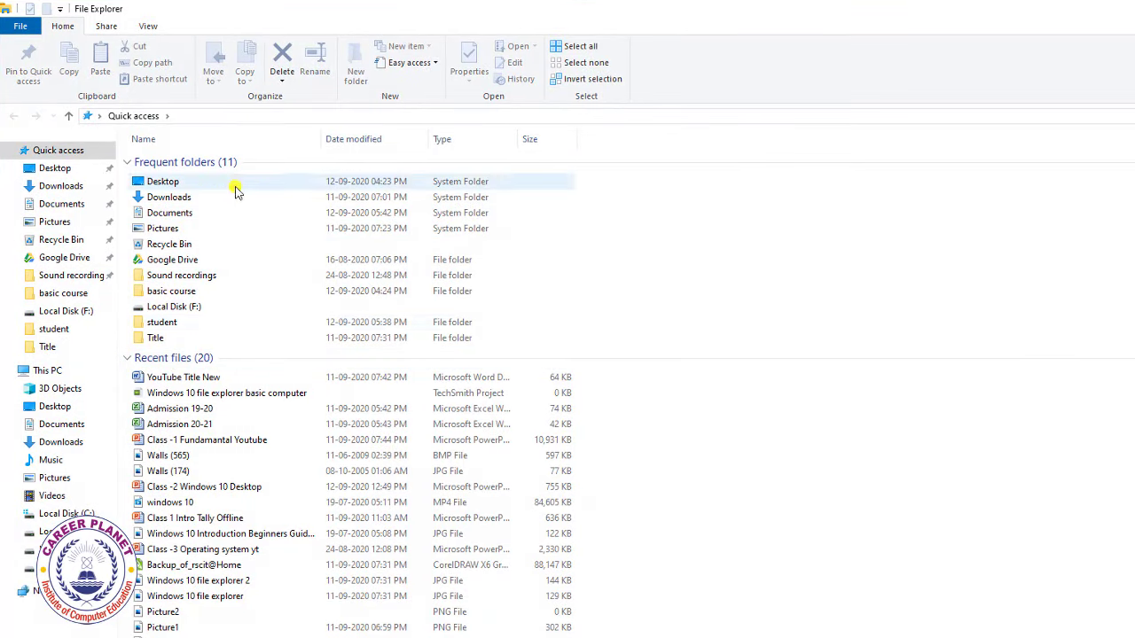